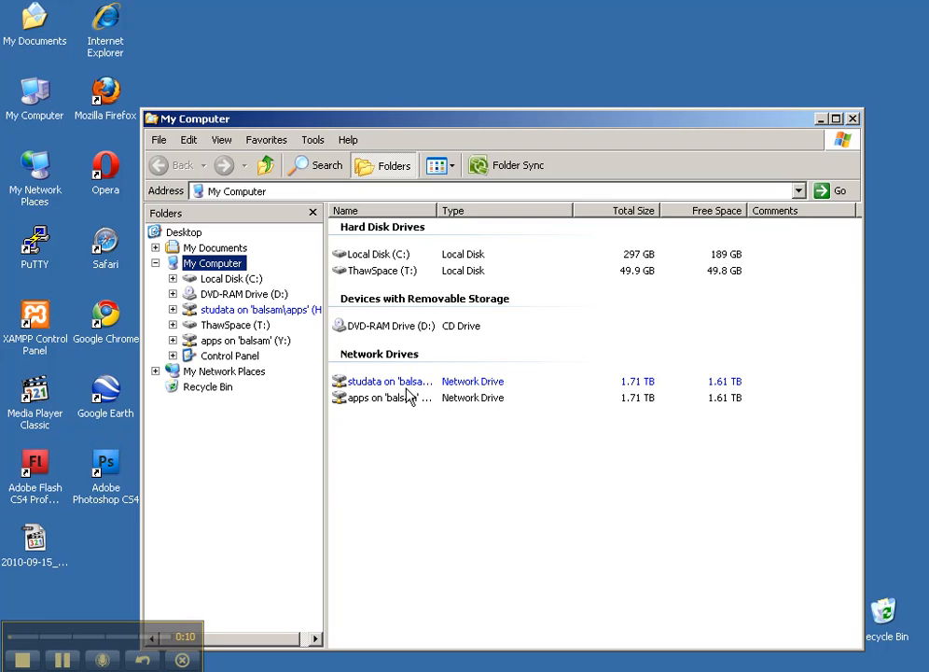
Open the PhotoshopTuts folder in DME_Courses\DME115\VIDEO TUTORIALS on the studata (H:) network drive
{"action": "double_click", "coordinate": [405, 382]}
{"action": "double_click", "coordinate": [383, 317]}
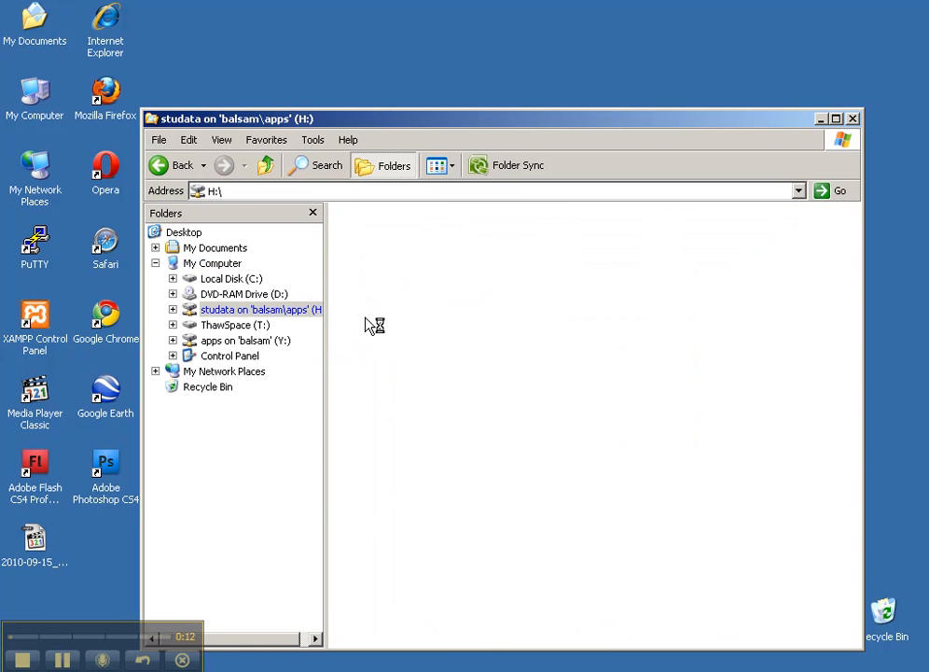
{"action": "double_click", "coordinate": [366, 303]}
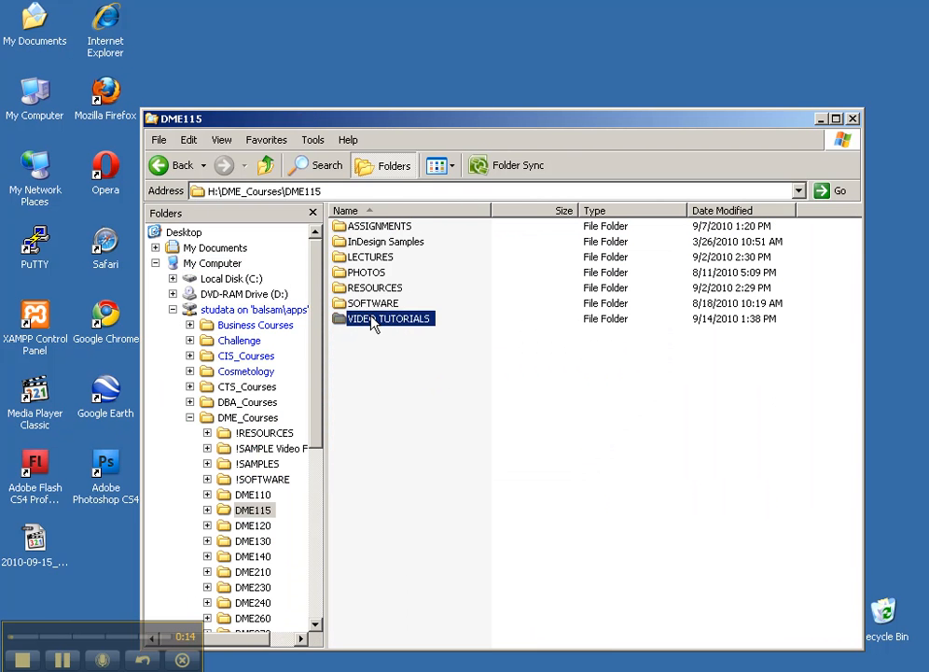
{"action": "double_click", "coordinate": [371, 318]}
{"action": "double_click", "coordinate": [383, 258]}
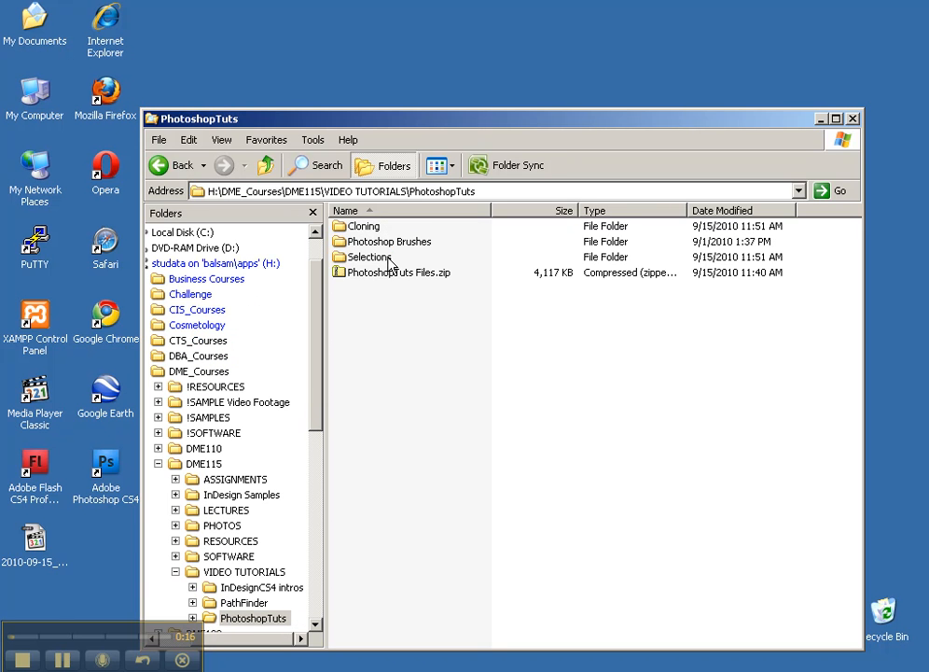
Copy PhotoshopTuts Files.zip from the PhotoshopTuts folder to the desktop and close the folder window
{"action": "left_click", "coordinate": [390, 282]}
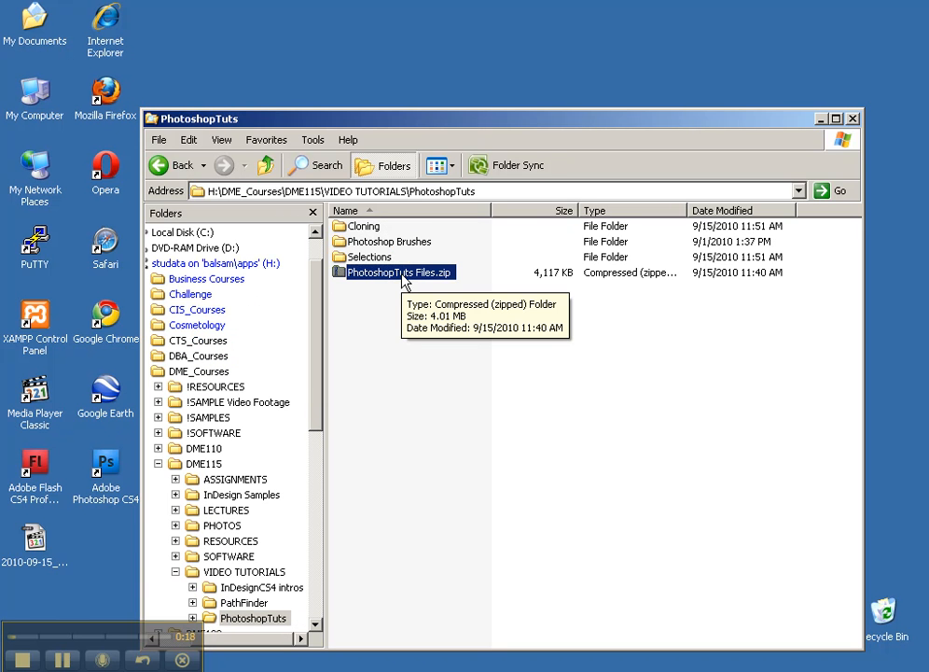
{"action": "left_click_drag", "start_coordinate": [403, 280], "coordinate": [279, 46]}
{"action": "left_click", "coordinate": [854, 118]}
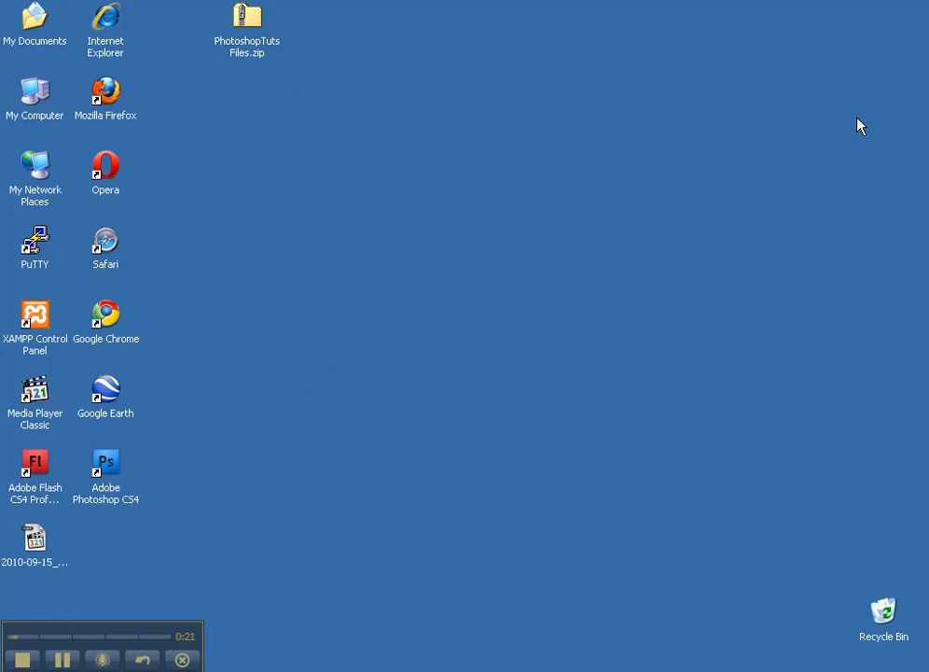
Extract all files from PhotoshopTuts Files.zip into a PhotoshopTuts Files folder on the desktop
{"action": "right_click", "coordinate": [249, 22]}
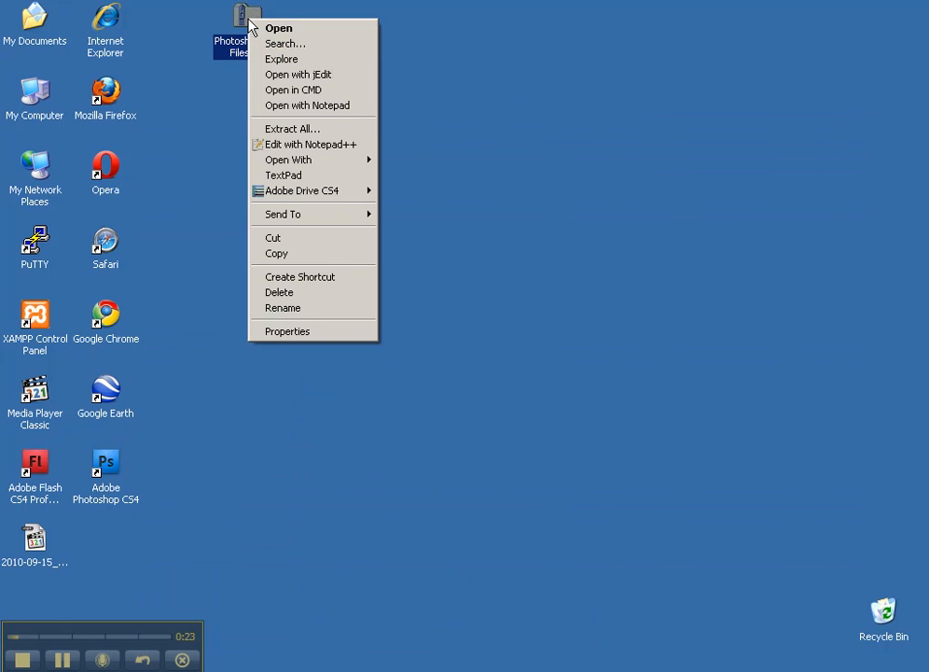
{"action": "left_click", "coordinate": [311, 129]}
{"action": "left_click", "coordinate": [311, 337]}
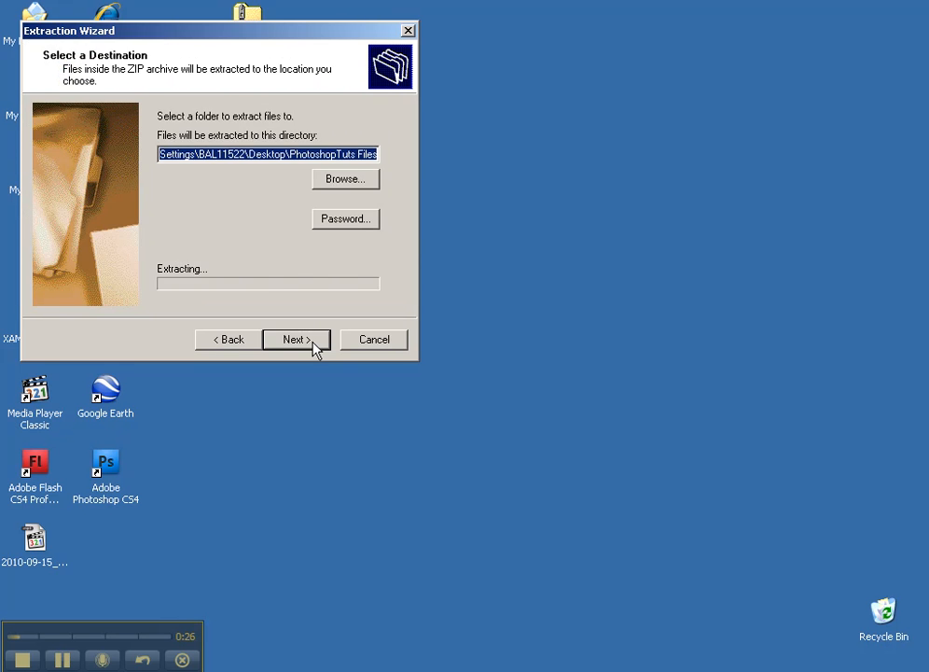
{"action": "left_click", "coordinate": [297, 340]}
{"action": "left_click", "coordinate": [291, 164]}
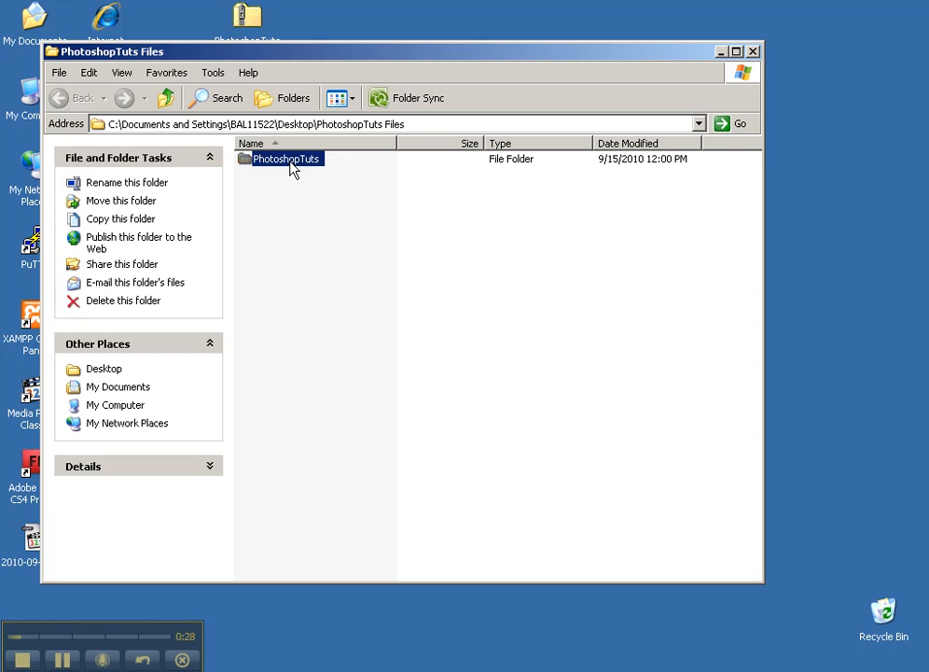
{"action": "double_click", "coordinate": [251, 166]}
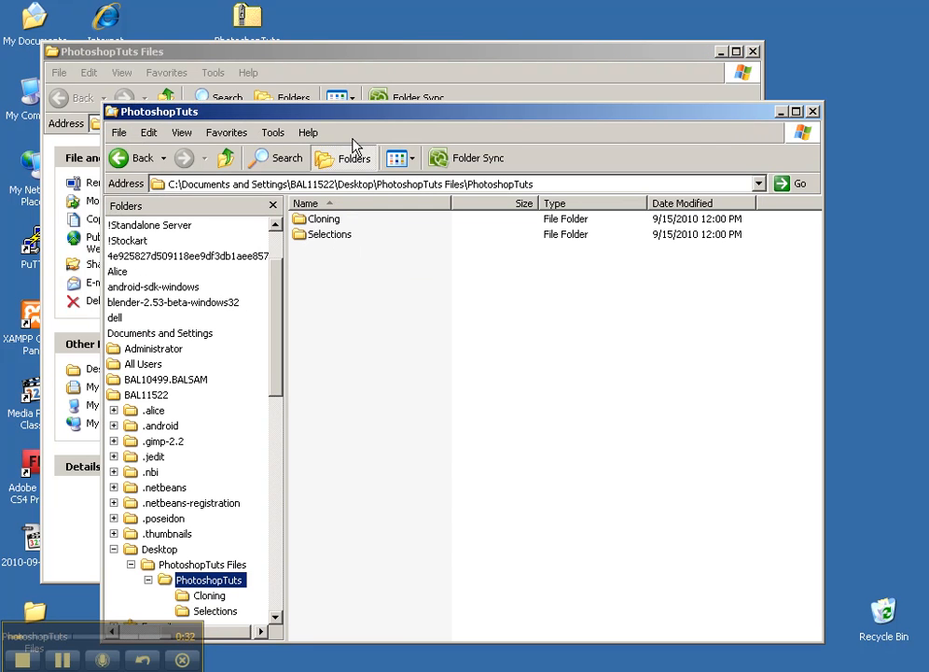
{"action": "left_click", "coordinate": [814, 112]}
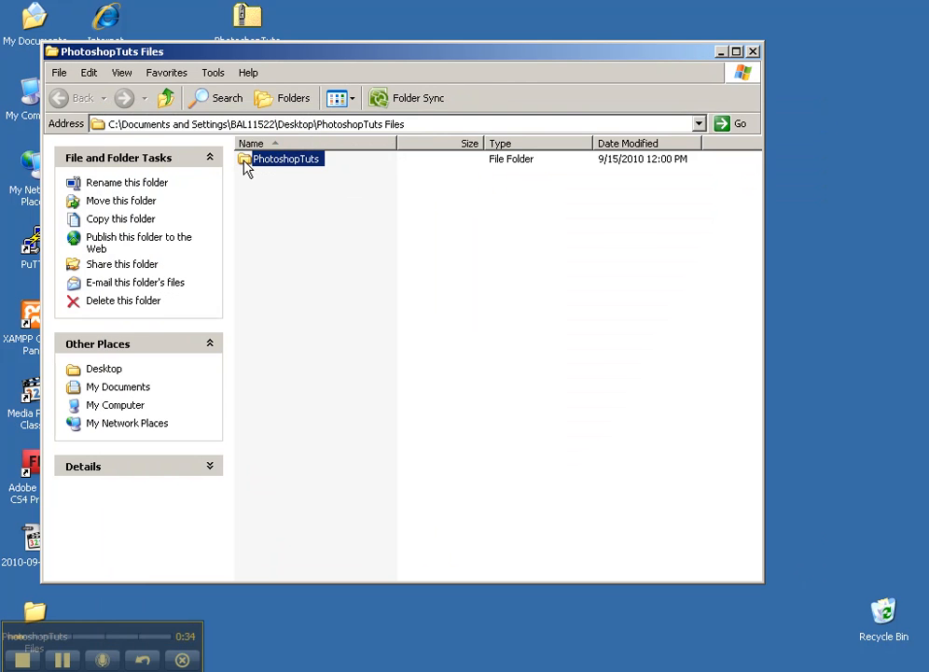
Copy the extracted PhotoshopTuts folder to the ThawSpace (T:) drive through My Computer, and close the source folder window
{"action": "left_click_drag", "start_coordinate": [325, 72], "coordinate": [405, 120]}
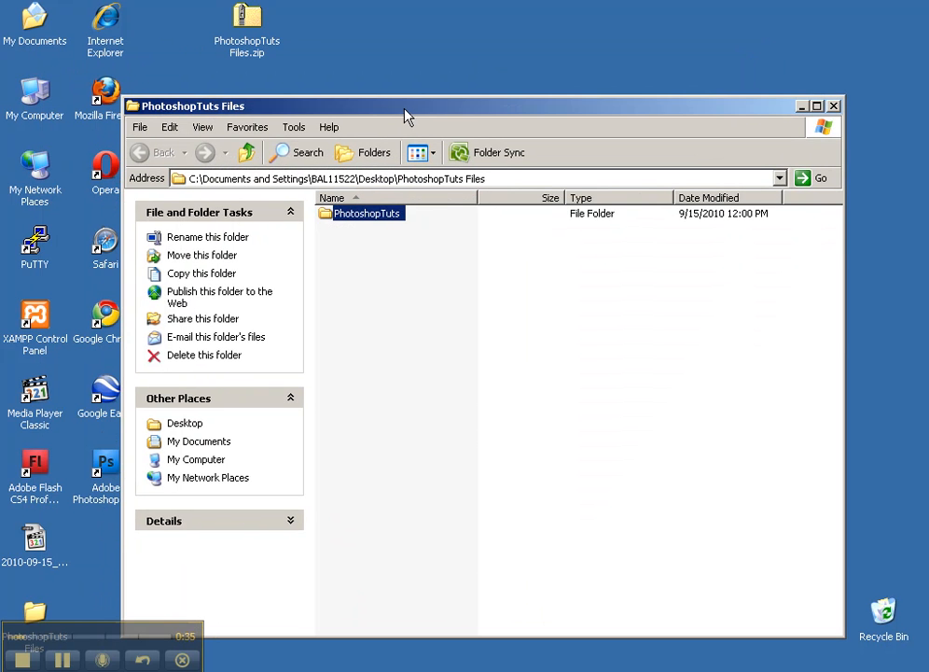
{"action": "double_click", "coordinate": [37, 103]}
{"action": "left_click_drag", "start_coordinate": [429, 127], "coordinate": [679, 132]}
{"action": "left_click_drag", "start_coordinate": [327, 215], "coordinate": [622, 284]}
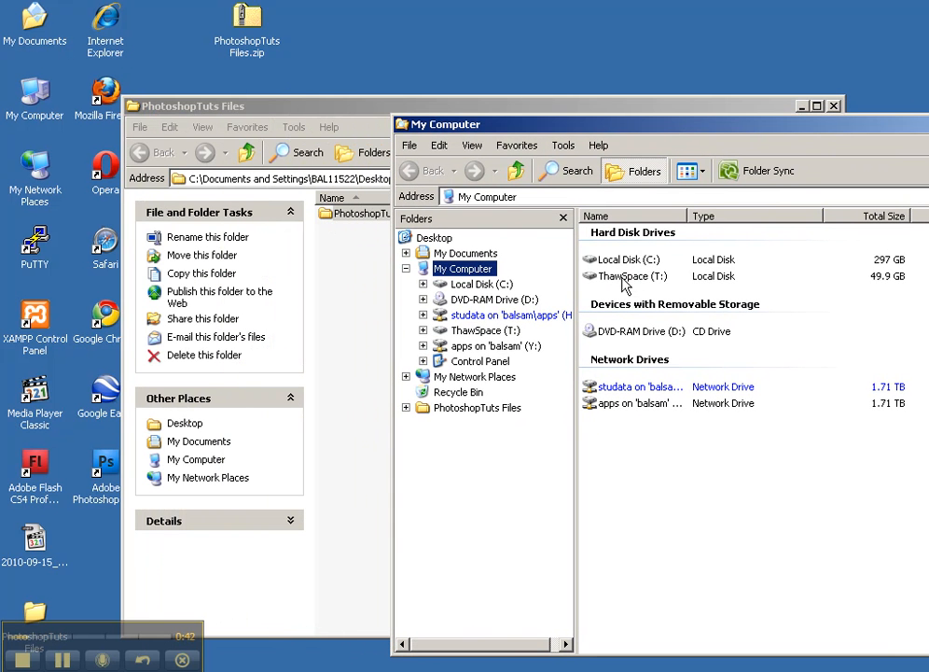
{"action": "left_click", "coordinate": [834, 106]}
Open the Cloning folder in T:\PhotoshopTuts and widen the Name column to show the full file names
{"action": "double_click", "coordinate": [622, 276]}
{"action": "mouse_move", "coordinate": [702, 140]}
{"action": "left_mouse_down"}
{"action": "mouse_move", "coordinate": [502, 96]}
{"action": "mouse_move", "coordinate": [398, 92]}
{"action": "left_mouse_up"}
{"action": "double_click", "coordinate": [329, 206]}
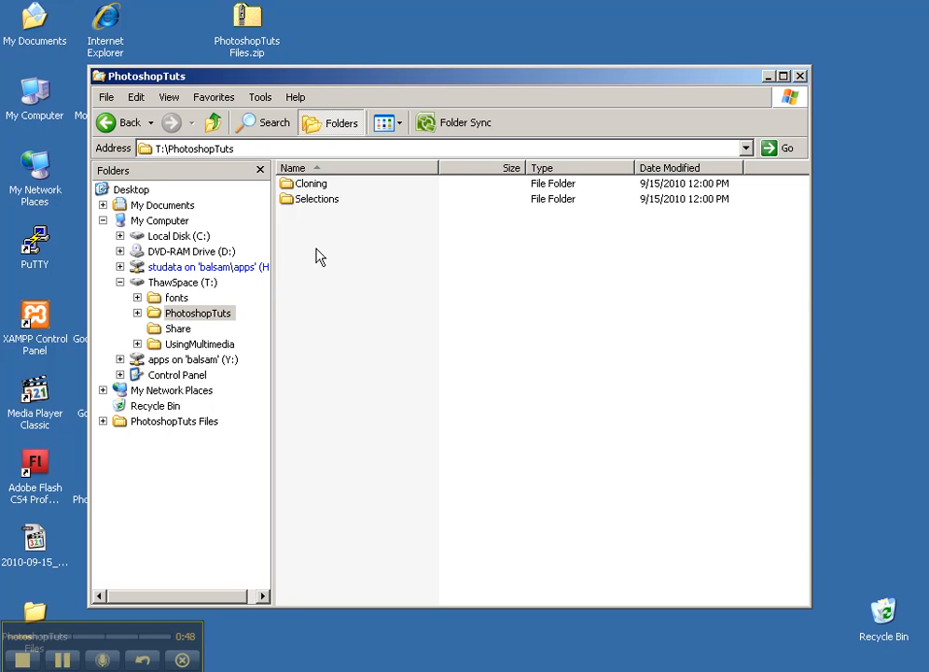
{"action": "double_click", "coordinate": [310, 184]}
{"action": "left_click_drag", "start_coordinate": [440, 170], "coordinate": [525, 169]}
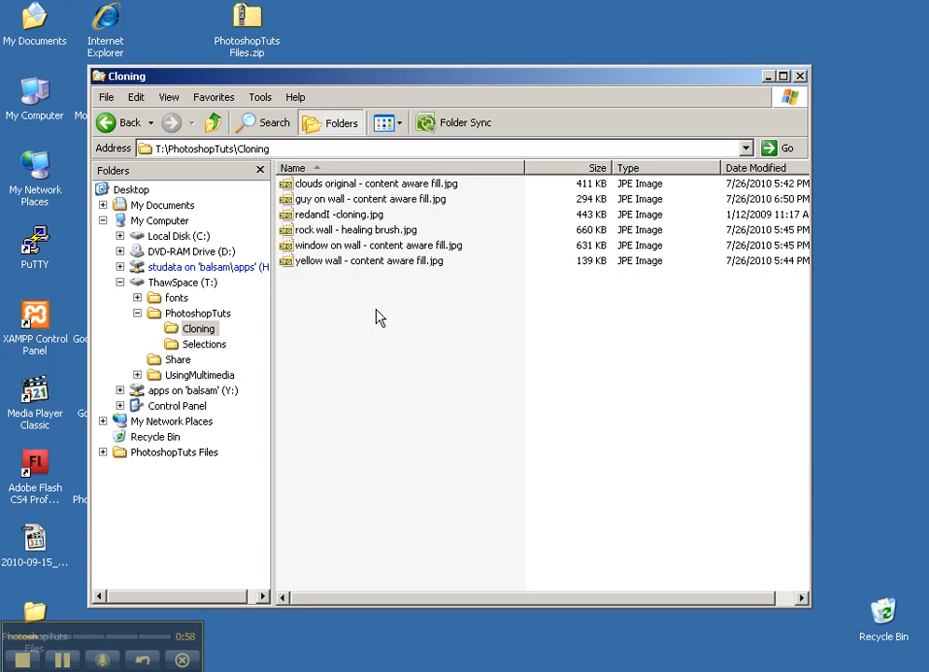
Open redandI -cloning.jpg from the Cloning folder in Photoshop
{"action": "left_click", "coordinate": [366, 213]}
{"action": "left_click", "coordinate": [378, 232]}
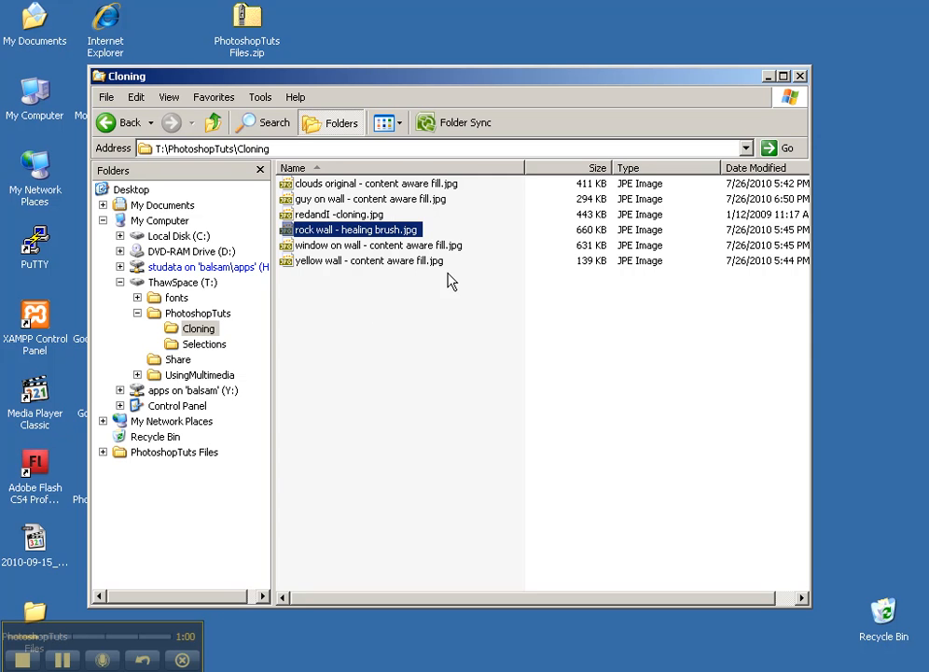
{"action": "left_click", "coordinate": [422, 247]}
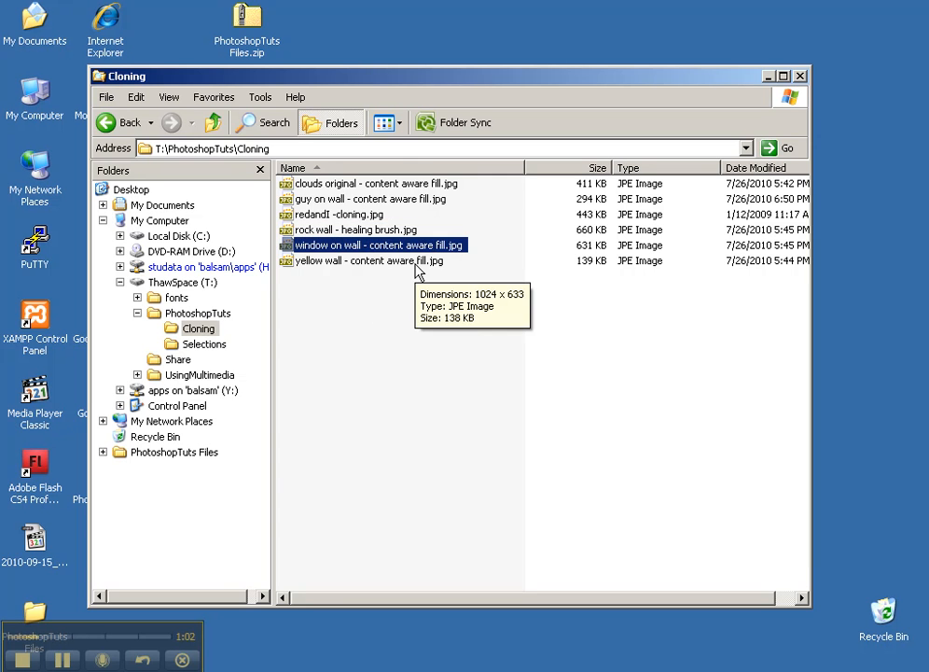
{"action": "left_click", "coordinate": [417, 266]}
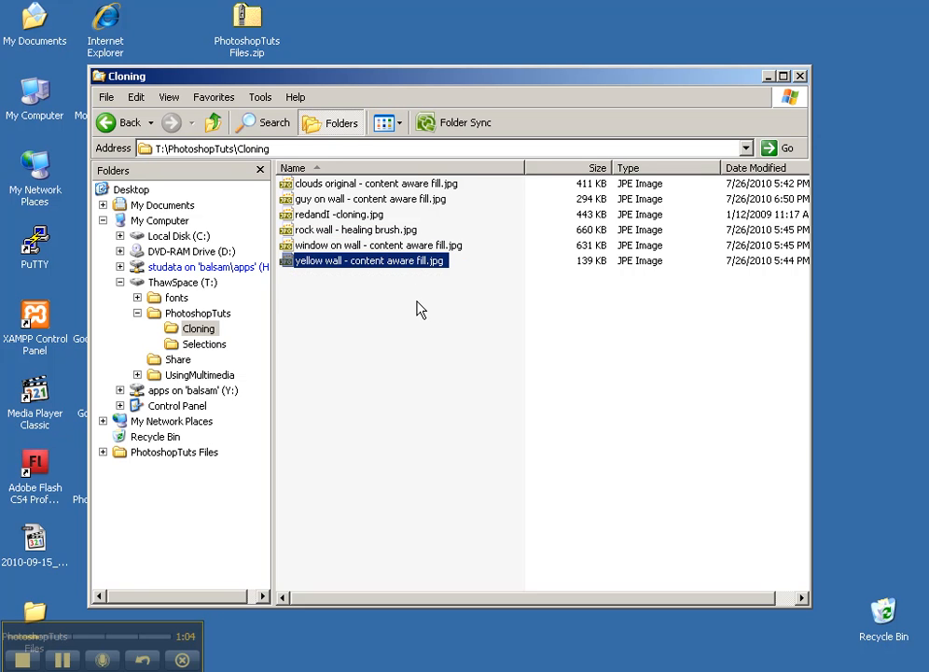
{"action": "left_click", "coordinate": [319, 218]}
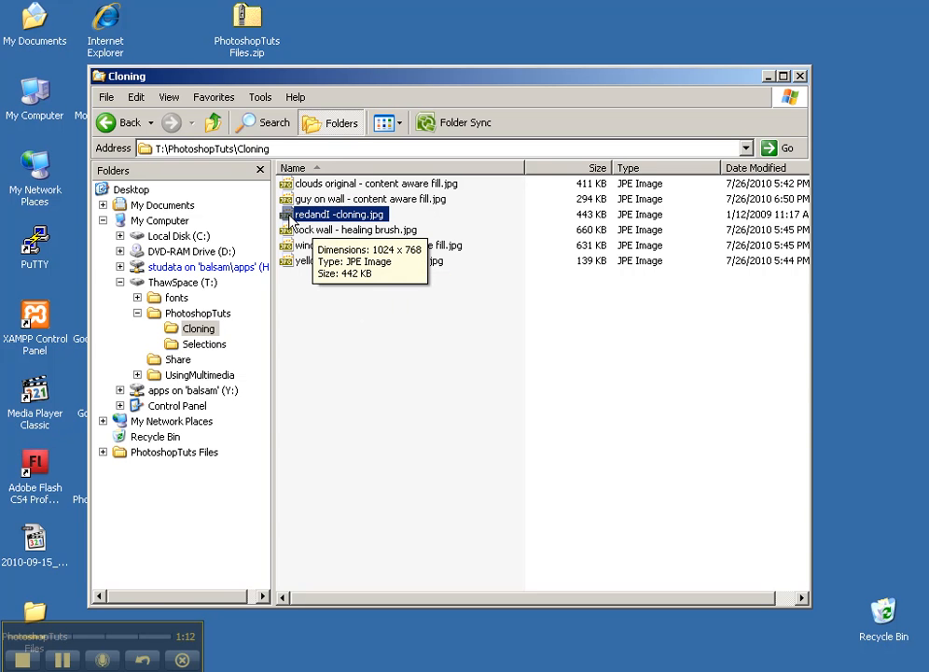
{"action": "mouse_move", "coordinate": [289, 215]}
{"action": "left_mouse_down"}
{"action": "mouse_move", "coordinate": [371, 670]}
{"action": "mouse_move", "coordinate": [353, 301]}
{"action": "mouse_move", "coordinate": [334, 266]}
{"action": "left_mouse_up"}
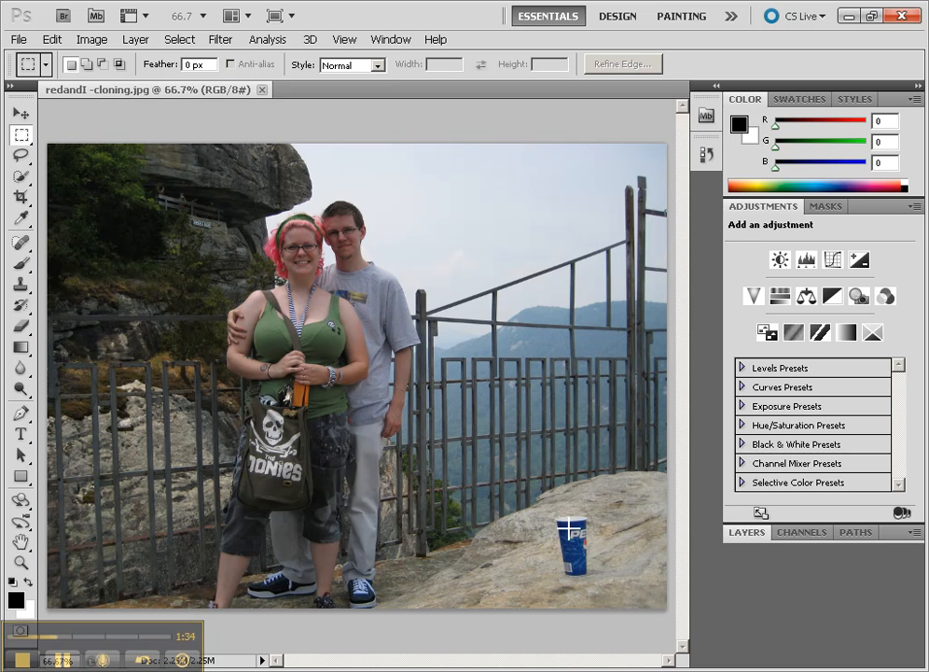
Outline the Pepsi cup, the sloping fence rail and the short fence bar with temporary rectangular marquee selections, deselecting each one
{"action": "left_click_drag", "start_coordinate": [550, 514], "coordinate": [607, 582]}
{"action": "left_click", "coordinate": [446, 276]}
{"action": "mouse_move", "coordinate": [437, 230]}
{"action": "left_mouse_down"}
{"action": "mouse_move", "coordinate": [498, 286]}
{"action": "mouse_move", "coordinate": [623, 296]}
{"action": "mouse_move", "coordinate": [623, 310]}
{"action": "left_mouse_up"}
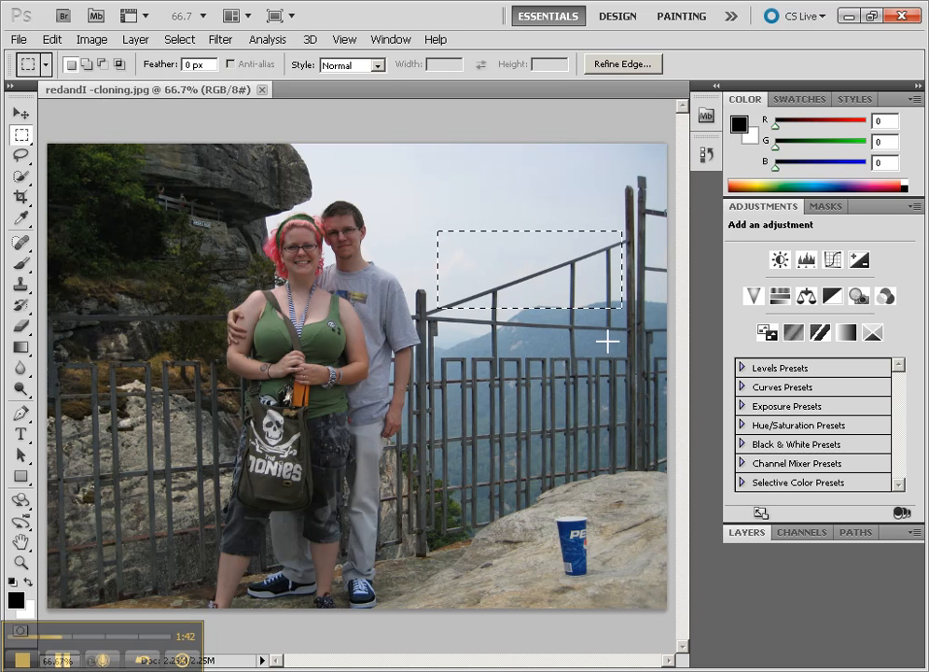
{"action": "left_click", "coordinate": [619, 330]}
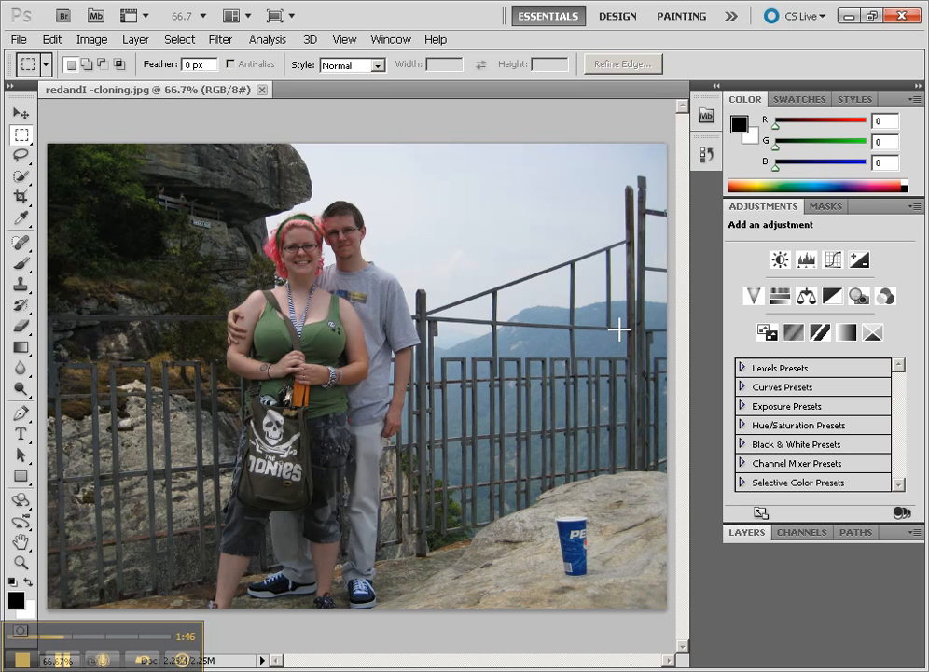
{"action": "left_click_drag", "start_coordinate": [605, 246], "coordinate": [615, 325]}
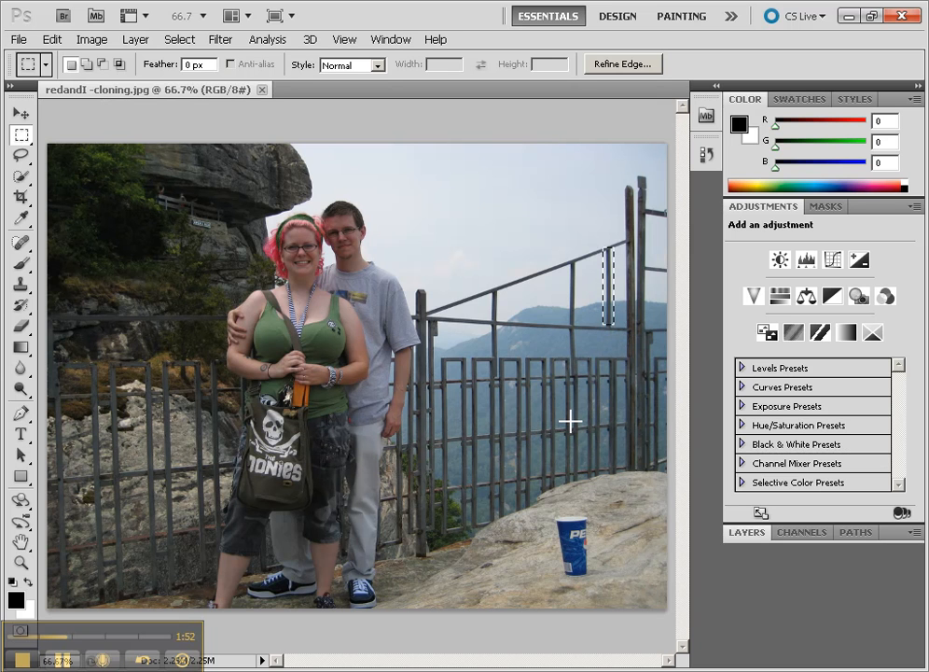
{"action": "left_click", "coordinate": [602, 482]}
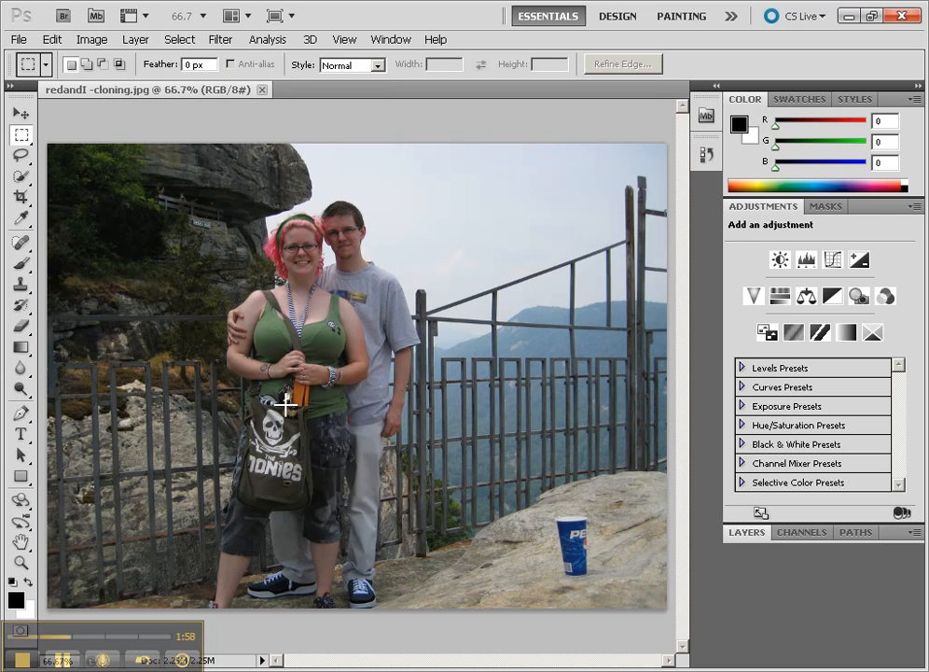
Zoom in on the Pepsi cup on the rock to 300% and pan it to the middle of the view
{"action": "left_click", "coordinate": [19, 564]}
{"action": "left_click", "coordinate": [567, 539]}
{"action": "left_click", "coordinate": [567, 539]}
{"action": "left_click", "coordinate": [595, 593]}
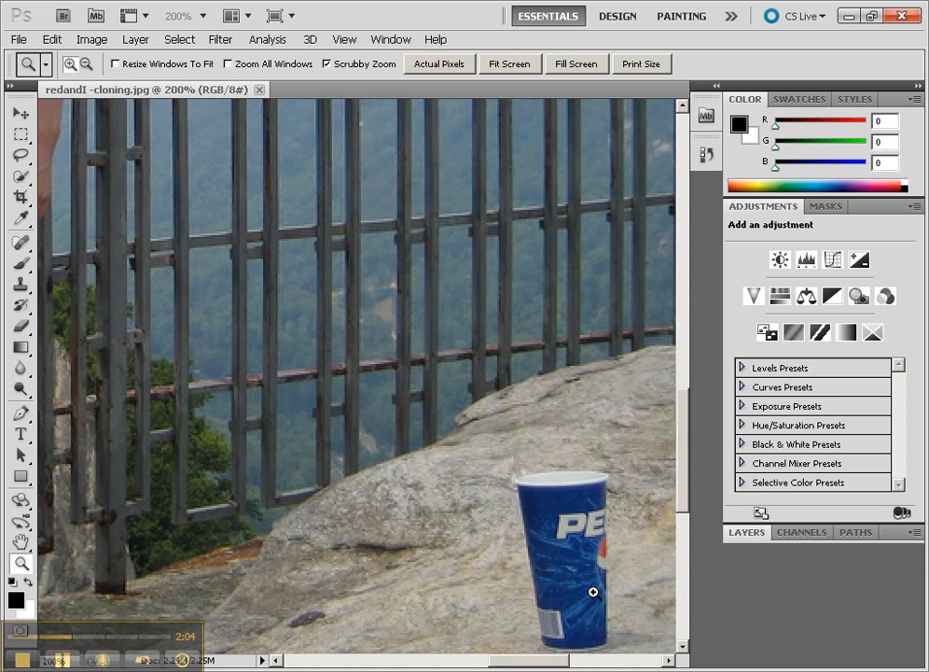
{"action": "left_click", "coordinate": [566, 573]}
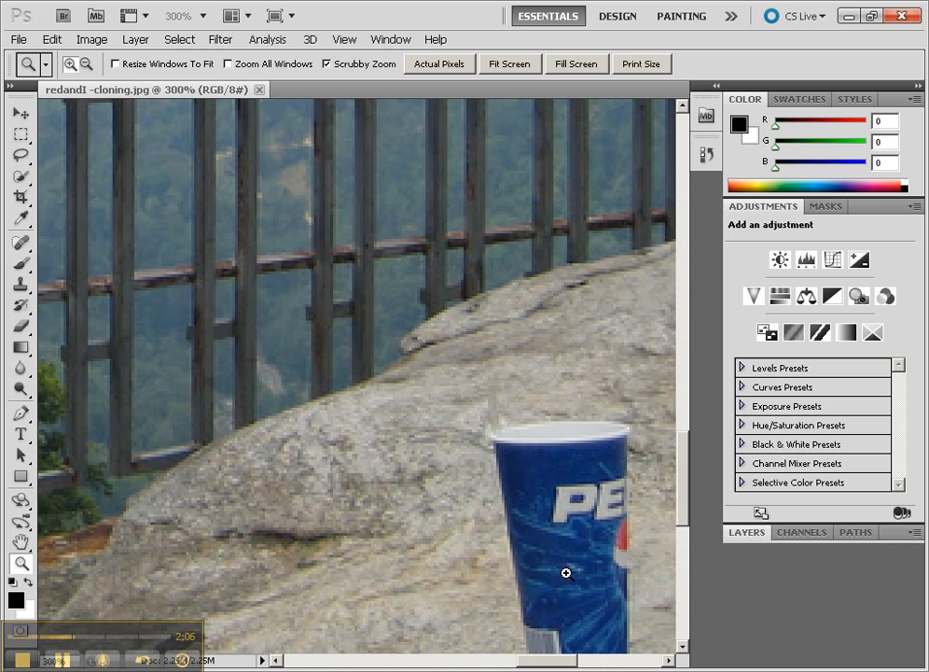
{"action": "left_click_drag", "start_coordinate": [567, 574], "coordinate": [414, 448]}
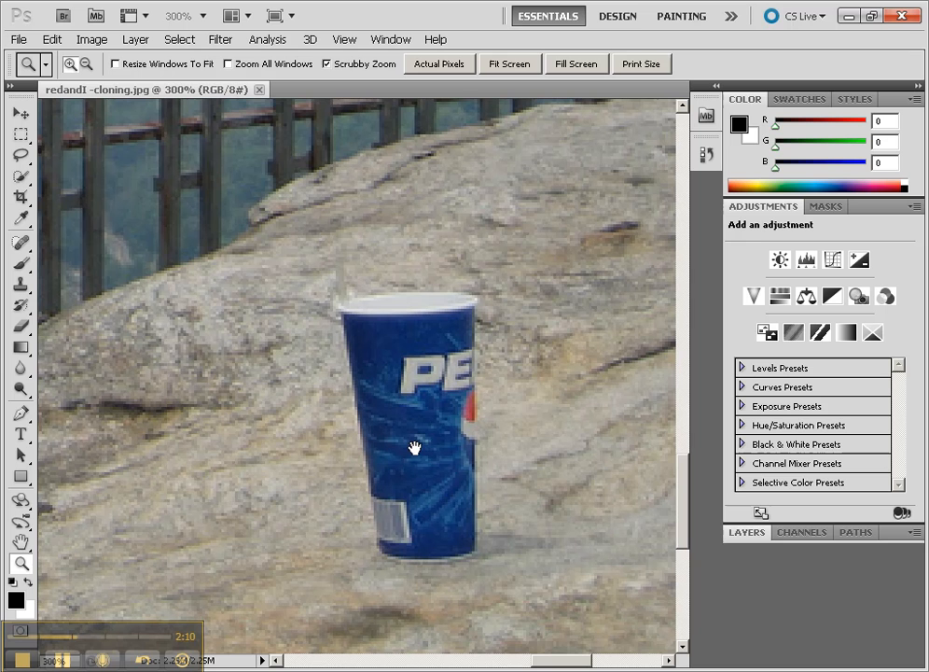
With the Move tool active, examine the Pepsi cup and surrounding rock at different zoom levels, ending at about 182%
{"action": "left_click", "coordinate": [20, 113]}
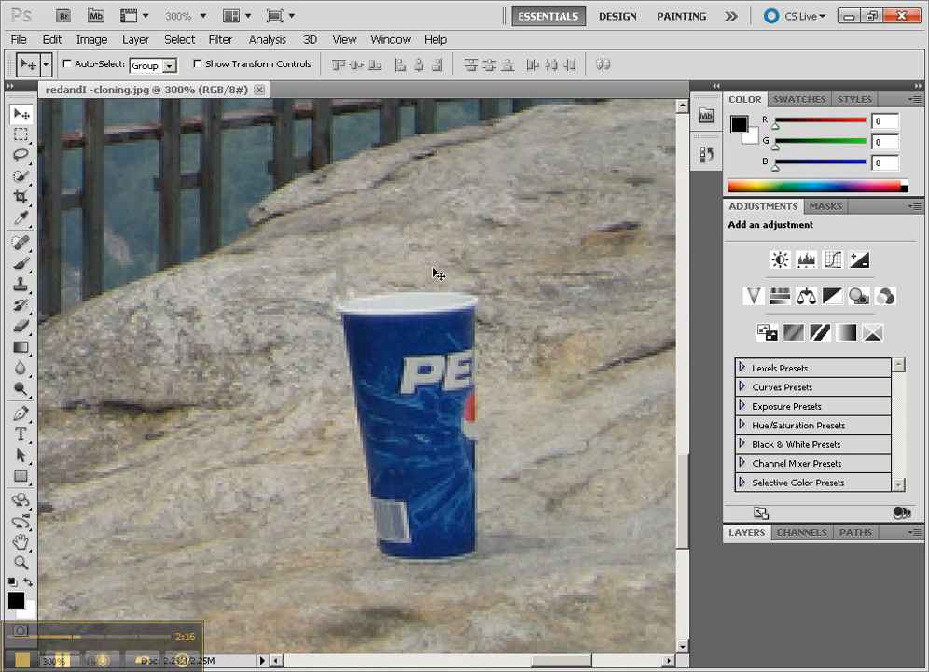
{"action": "scroll", "coordinate": [449, 355], "scroll_direction": "left", "scroll_amount": 1}
{"action": "scroll", "coordinate": [449, 355], "scroll_direction": "left", "scroll_amount": 1}
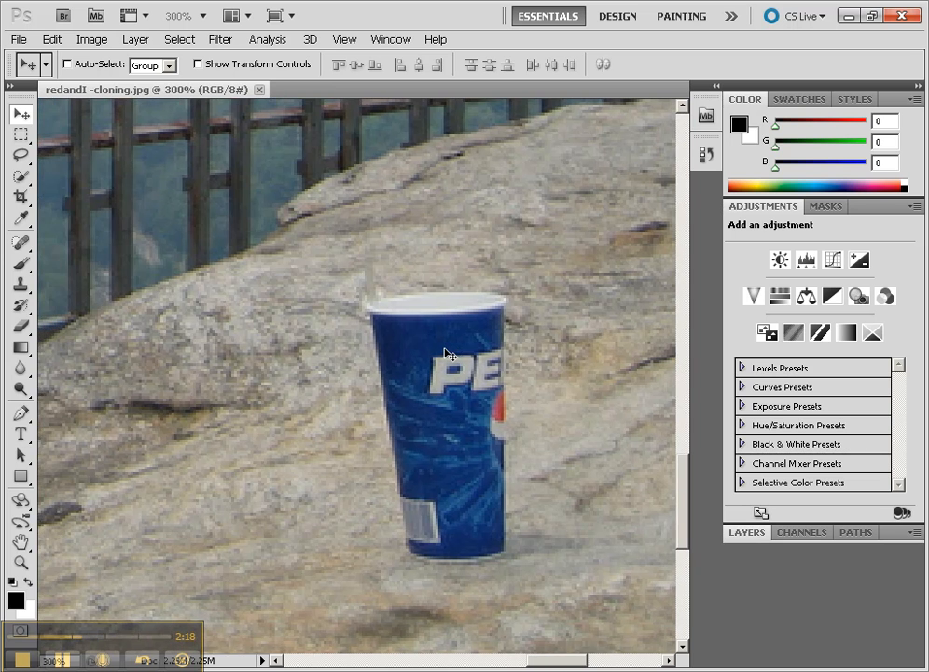
{"action": "scroll", "coordinate": [448, 355], "scroll_direction": "down", "scroll_amount": 5}
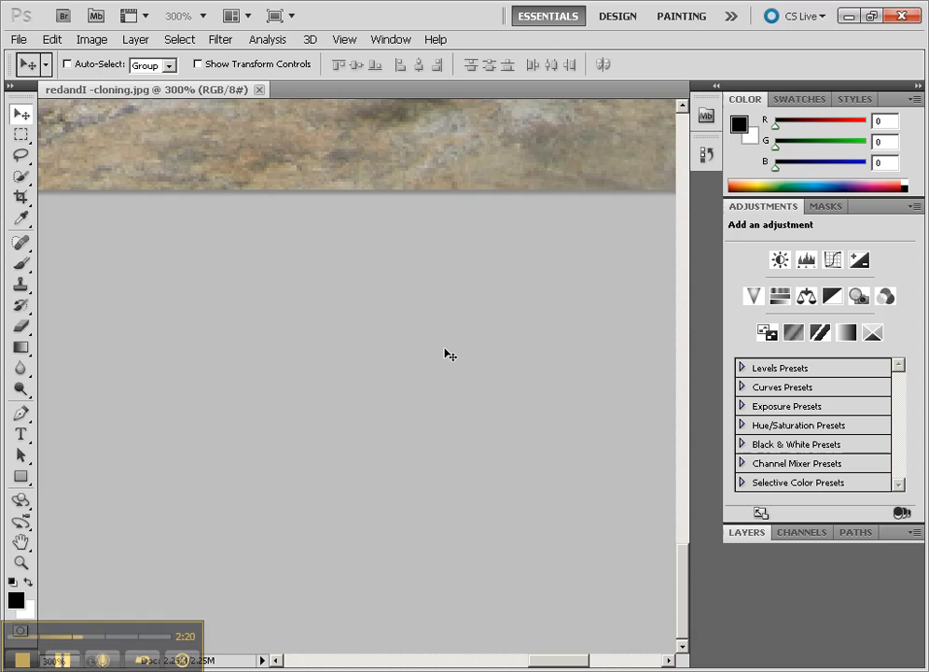
{"action": "scroll", "coordinate": [449, 355], "scroll_direction": "up", "scroll_amount": 8}
{"action": "scroll", "coordinate": [449, 354], "scroll_direction": "down", "scroll_amount": 8}
{"action": "scroll", "coordinate": [449, 354], "scroll_direction": "up", "scroll_amount": 5}
{"action": "scroll", "coordinate": [446, 355], "scroll_direction": "down", "scroll_amount": 3}
{"action": "scroll", "coordinate": [457, 388], "scroll_direction": "up", "scroll_amount": 2}
{"action": "scroll", "coordinate": [467, 412], "scroll_direction": "down", "scroll_amount": 2}
{"action": "scroll", "coordinate": [464, 413], "scroll_direction": "up", "scroll_amount": 2}
{"action": "scroll", "coordinate": [464, 413], "scroll_direction": "down", "scroll_amount": 3}
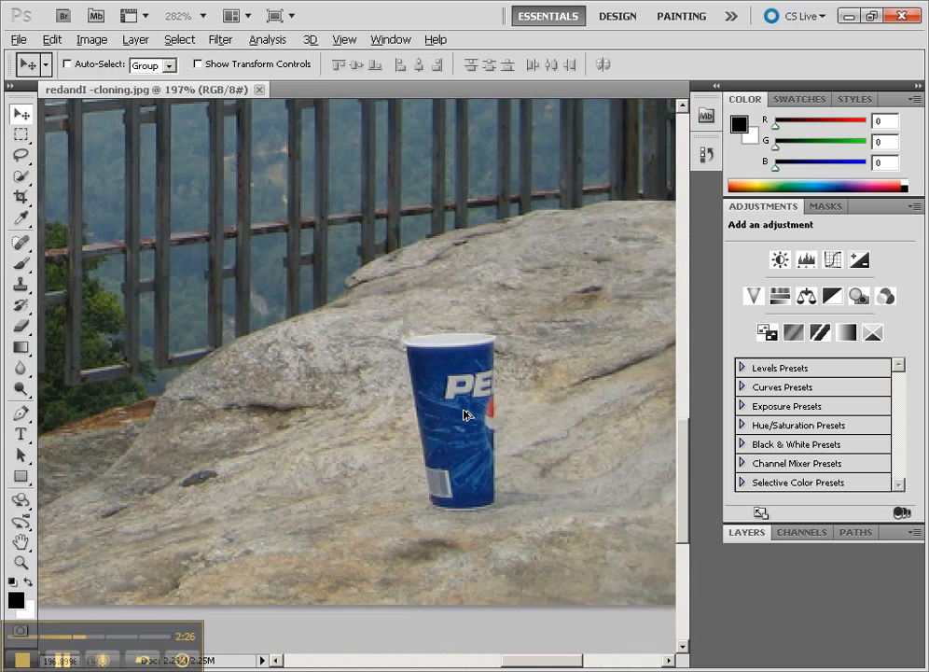
{"action": "scroll", "coordinate": [464, 413], "scroll_direction": "down", "scroll_amount": 2}
{"action": "scroll", "coordinate": [467, 420], "scroll_direction": "up", "scroll_amount": 4}
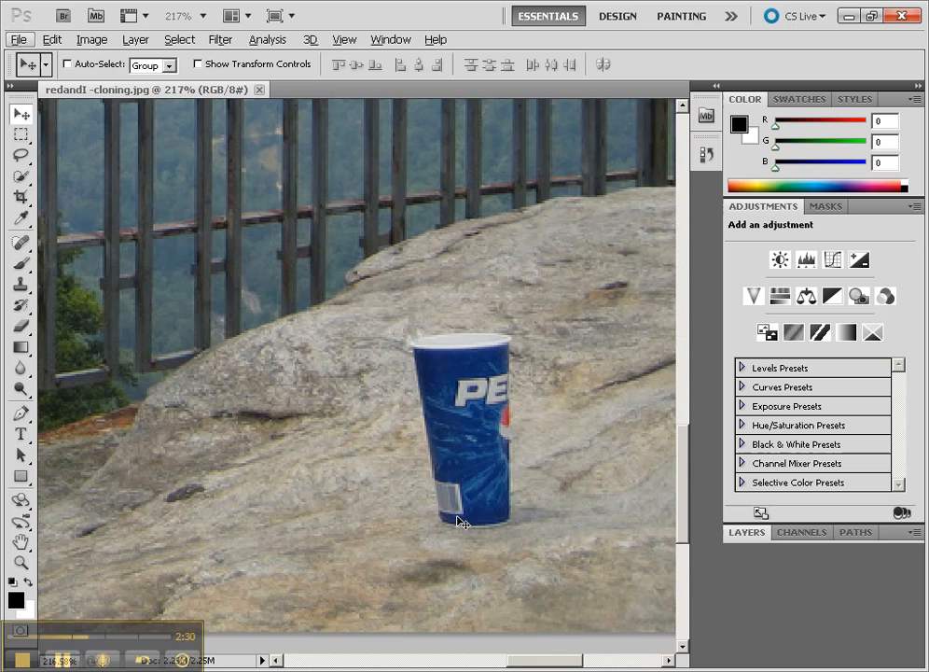
{"action": "scroll", "coordinate": [496, 534], "scroll_direction": "down", "scroll_amount": 2}
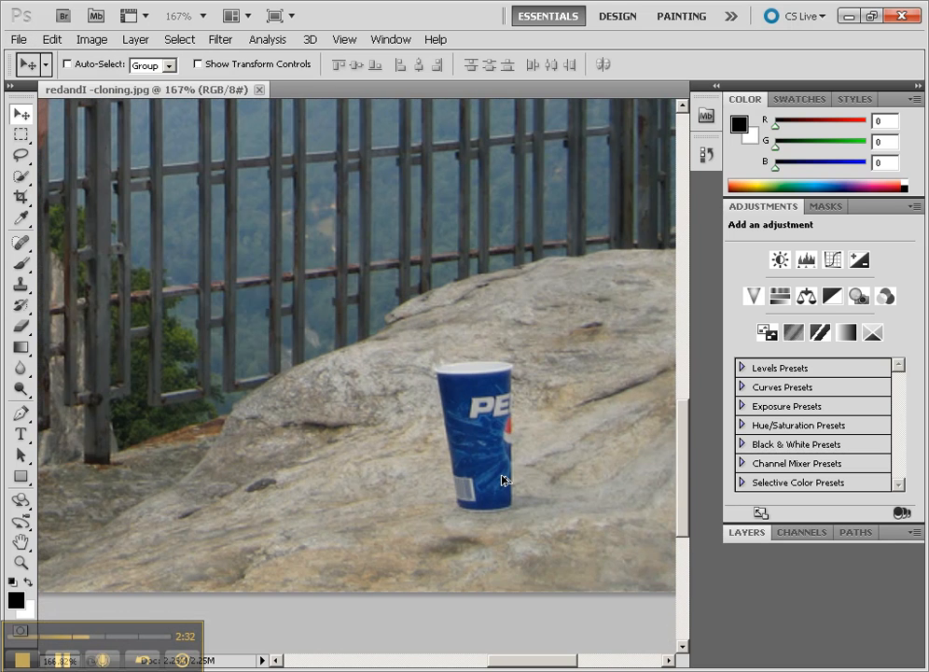
{"action": "scroll", "coordinate": [502, 480], "scroll_direction": "right", "scroll_amount": 2}
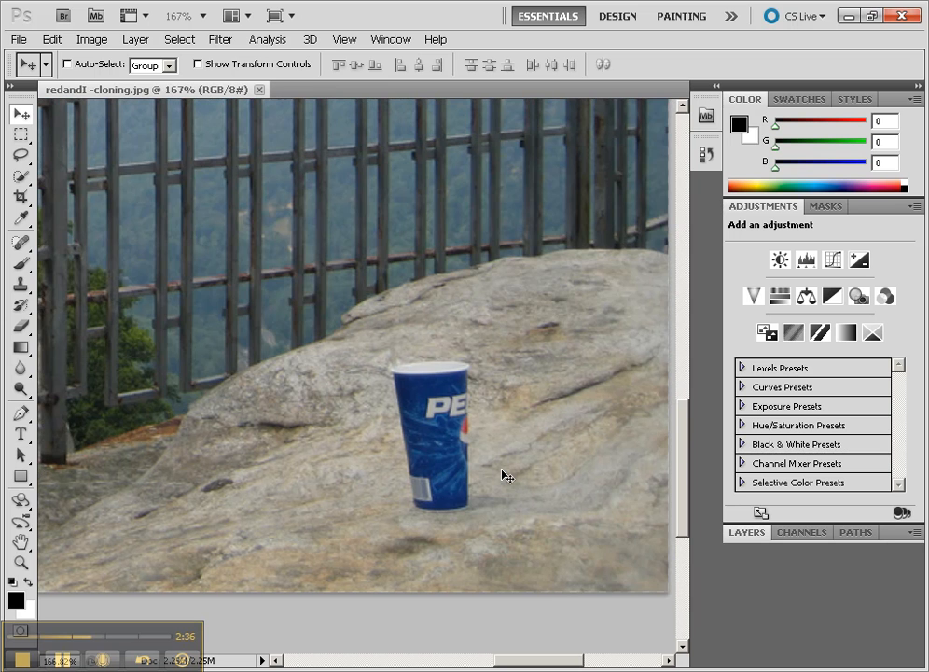
{"action": "scroll", "coordinate": [502, 476], "scroll_direction": "up", "scroll_amount": 3}
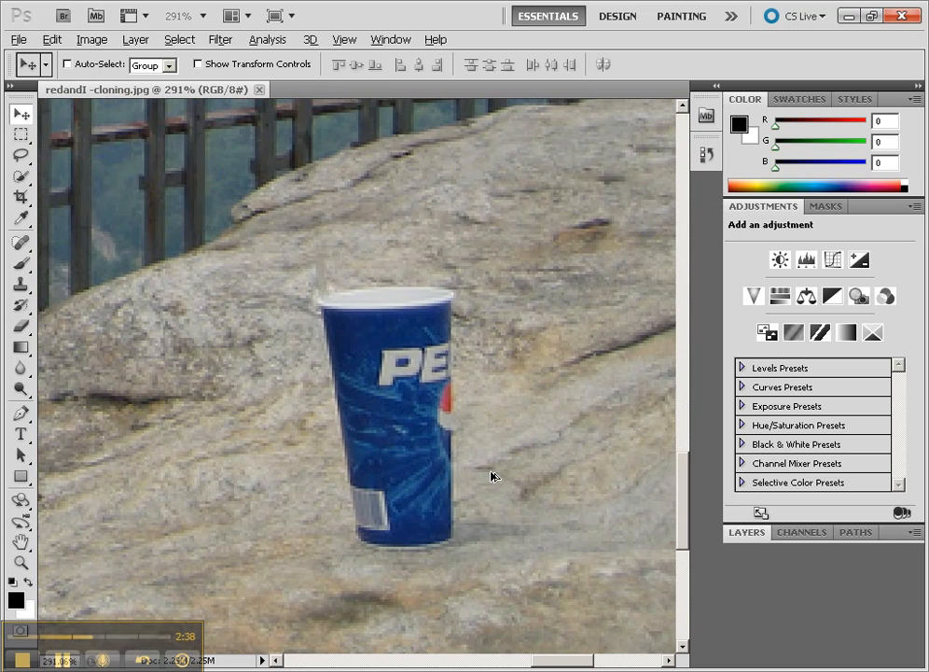
{"action": "scroll", "coordinate": [491, 477], "scroll_direction": "down", "scroll_amount": 2}
{"action": "left_click_drag", "start_coordinate": [487, 454], "coordinate": [470, 419]}
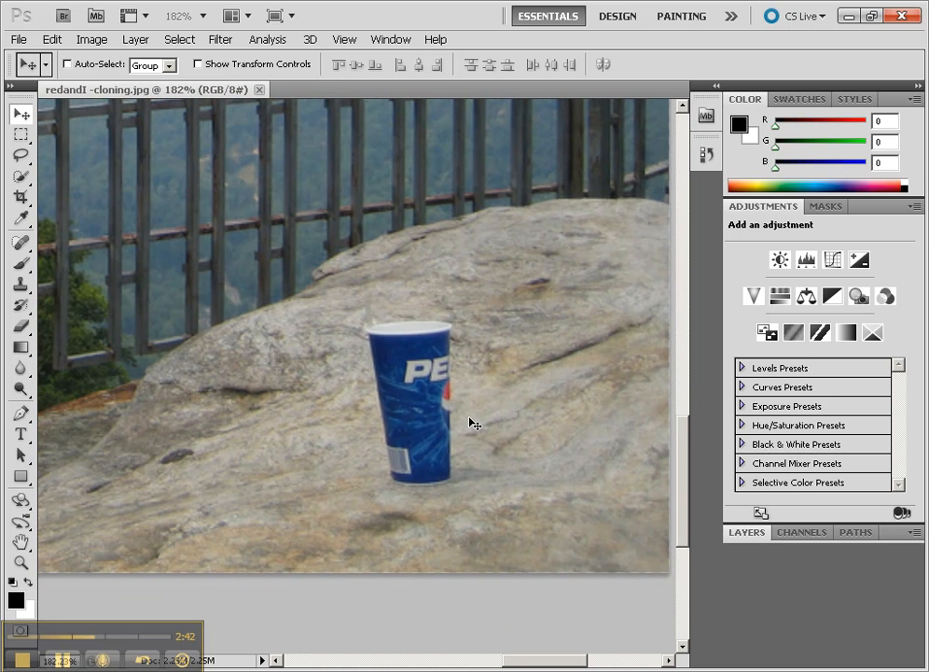
Activate the Clone Stamp Tool with the Pepsi cup centred on the rock at 200% zoom
{"action": "scroll", "coordinate": [474, 423], "scroll_direction": "down", "scroll_amount": 3}
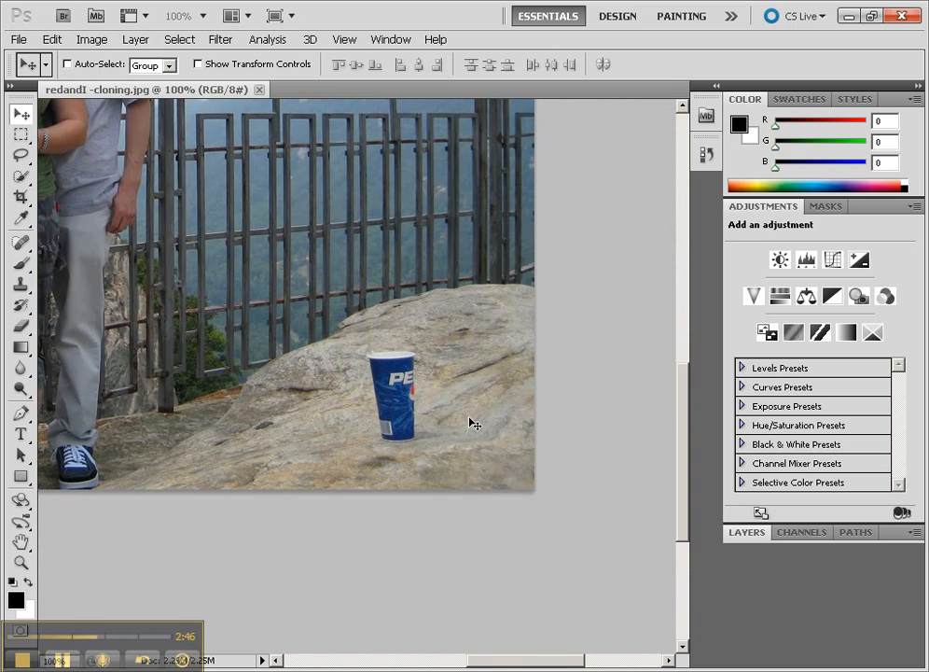
{"action": "scroll", "coordinate": [474, 424], "scroll_direction": "up", "scroll_amount": 3}
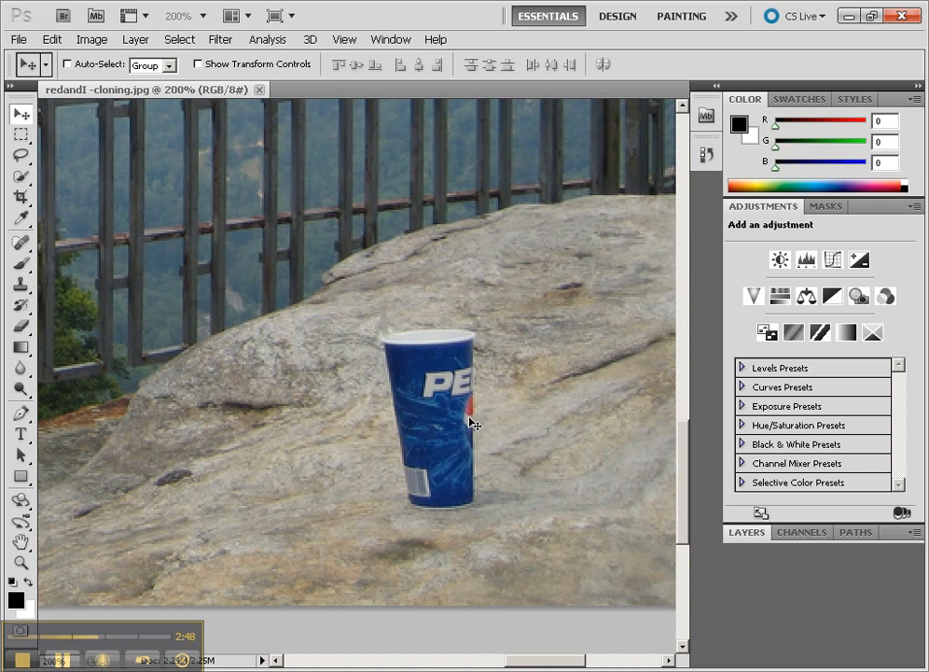
{"action": "left_click_drag", "start_coordinate": [484, 412], "coordinate": [406, 392]}
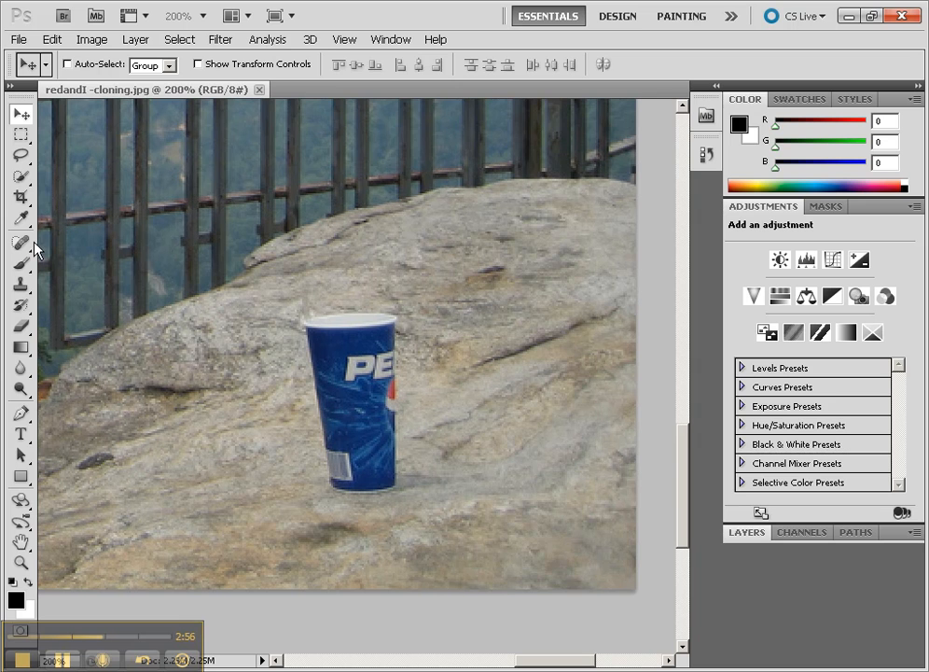
{"action": "left_click", "coordinate": [20, 285]}
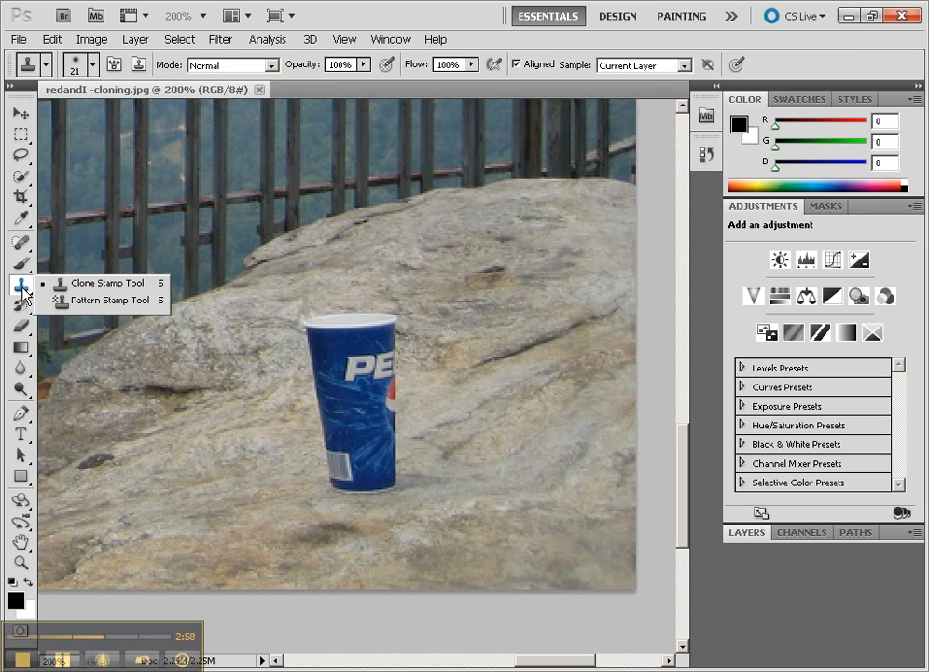
{"action": "left_click", "coordinate": [120, 285]}
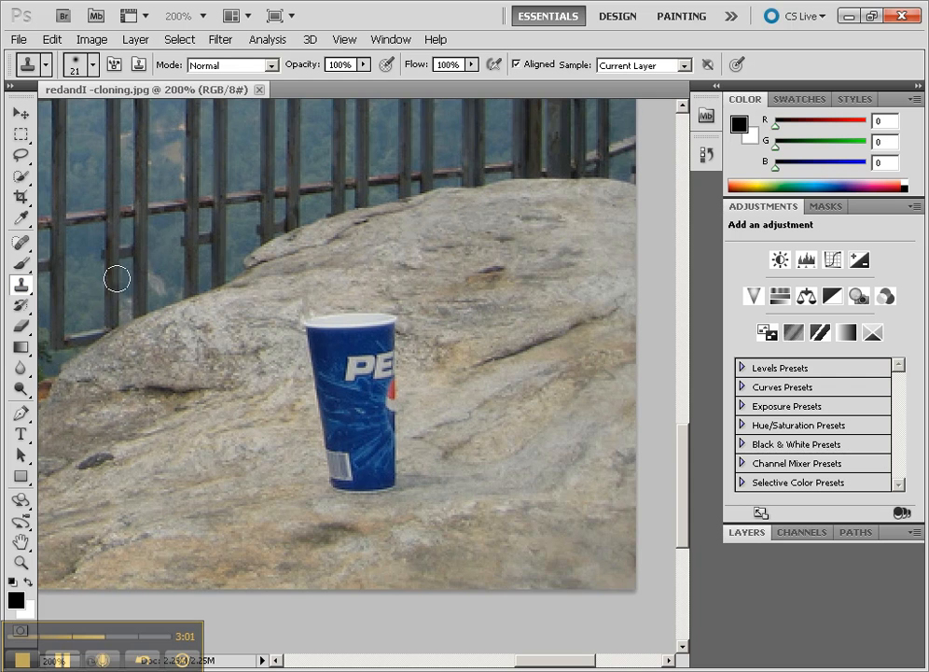
Try to clone rock over the Pepsi cup from a source point just beside it, and revert the image
{"action": "left_click", "coordinate": [492, 316]}
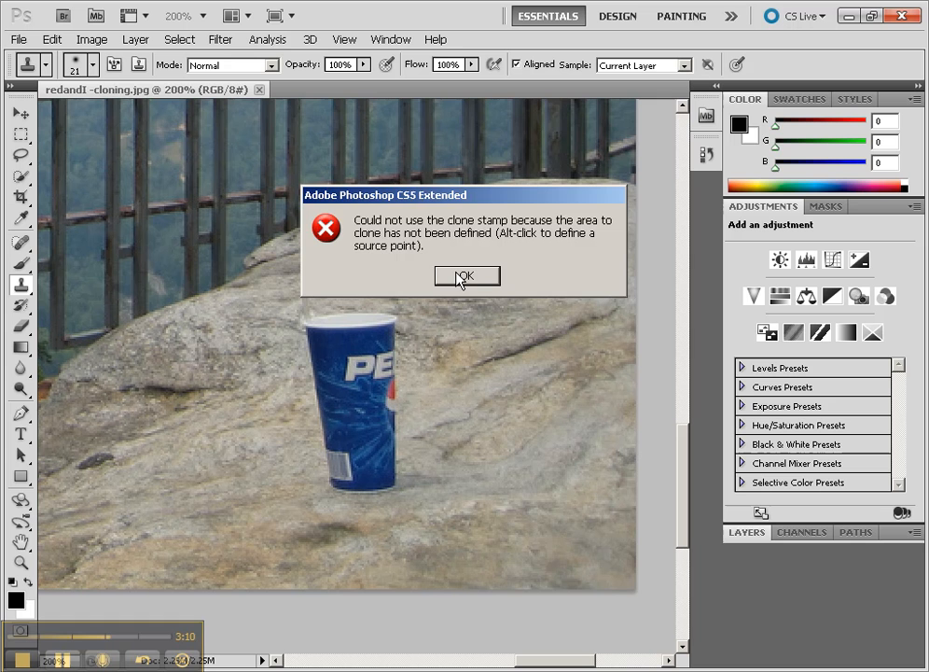
{"action": "left_click", "coordinate": [461, 276]}
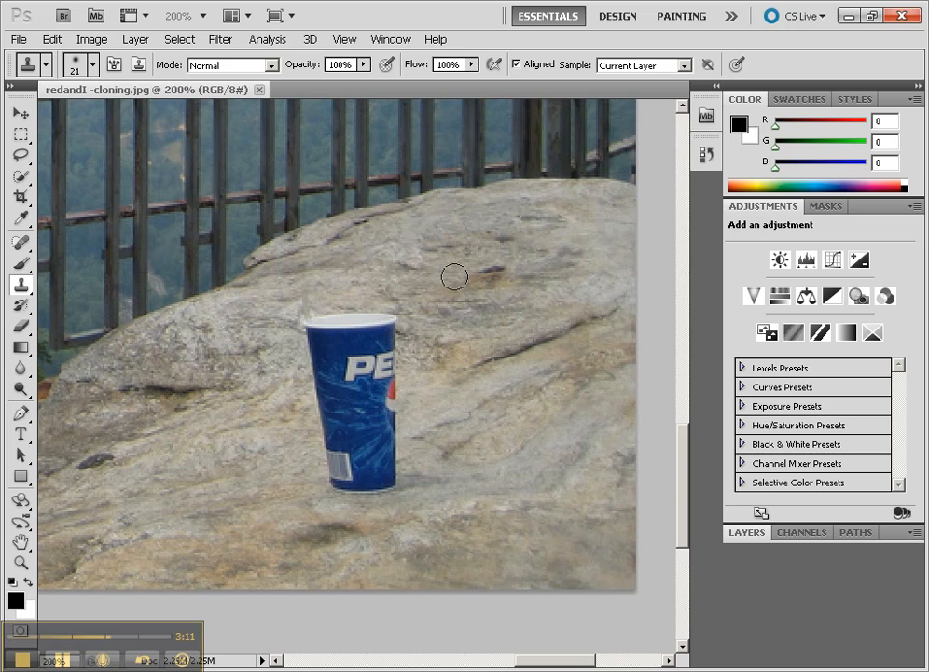
{"action": "left_click", "coordinate": [474, 323], "text": "alt"}
{"action": "mouse_move", "coordinate": [404, 334]}
{"action": "left_mouse_down"}
{"action": "mouse_move", "coordinate": [394, 325]}
{"action": "mouse_move", "coordinate": [373, 346]}
{"action": "mouse_move", "coordinate": [388, 415]}
{"action": "mouse_move", "coordinate": [378, 485]}
{"action": "mouse_move", "coordinate": [359, 493]}
{"action": "mouse_move", "coordinate": [337, 483]}
{"action": "mouse_move", "coordinate": [263, 380]}
{"action": "mouse_move", "coordinate": [269, 338]}
{"action": "mouse_move", "coordinate": [251, 373]}
{"action": "mouse_move", "coordinate": [296, 415]}
{"action": "left_mouse_up"}
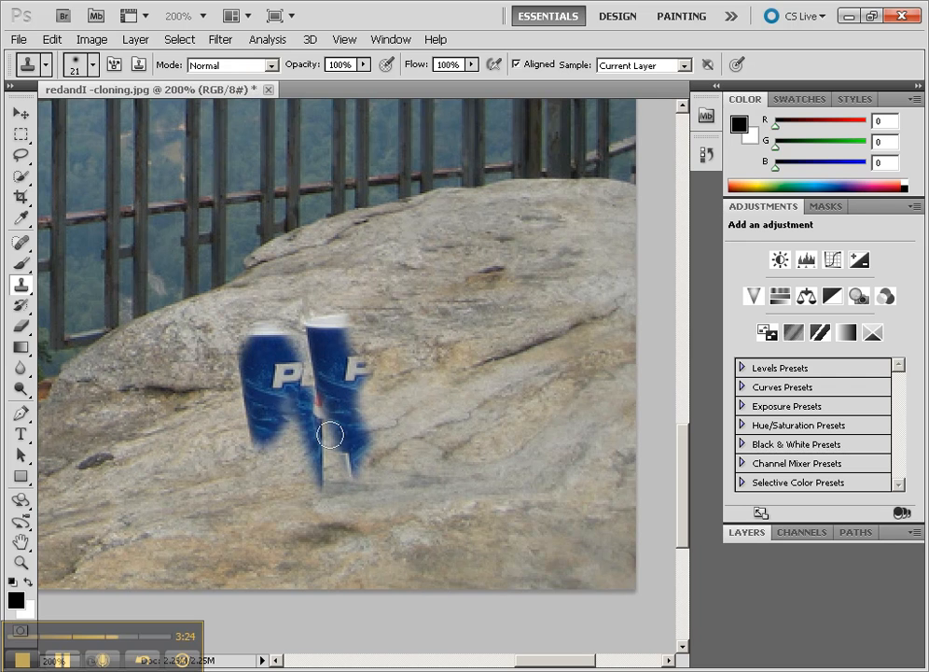
{"action": "key", "text": "F12"}
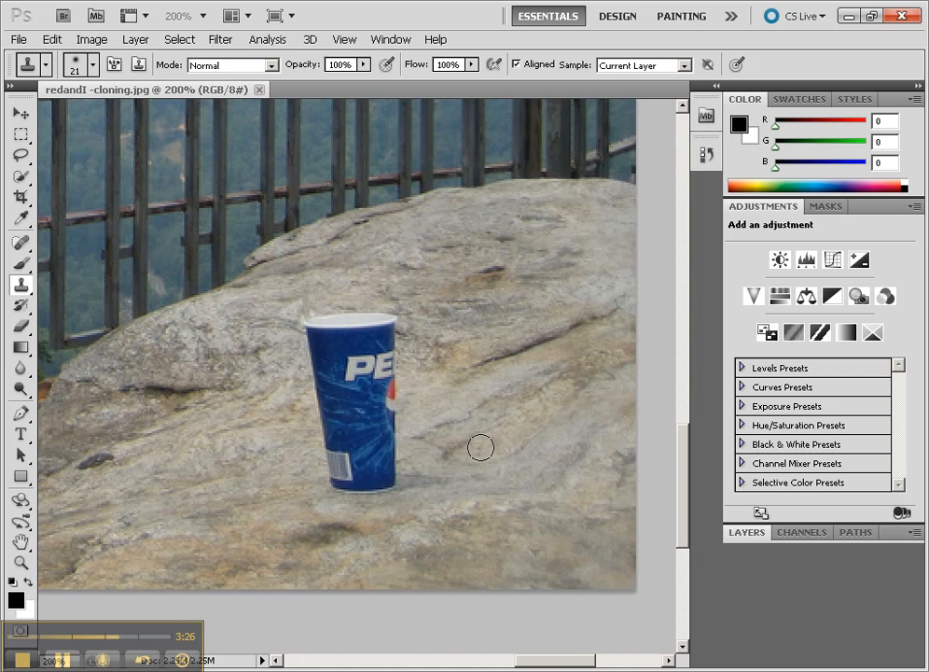
Clone rock over the right side of the Pepsi cup, sampling beside the rim and below the base
{"action": "left_click", "coordinate": [460, 322], "text": "alt"}
{"action": "mouse_move", "coordinate": [391, 318]}
{"action": "left_mouse_down"}
{"action": "mouse_move", "coordinate": [363, 337]}
{"action": "mouse_move", "coordinate": [349, 322]}
{"action": "mouse_move", "coordinate": [401, 345]}
{"action": "mouse_move", "coordinate": [398, 338]}
{"action": "mouse_move", "coordinate": [389, 376]}
{"action": "mouse_move", "coordinate": [384, 355]}
{"action": "mouse_move", "coordinate": [380, 480]}
{"action": "left_mouse_up"}
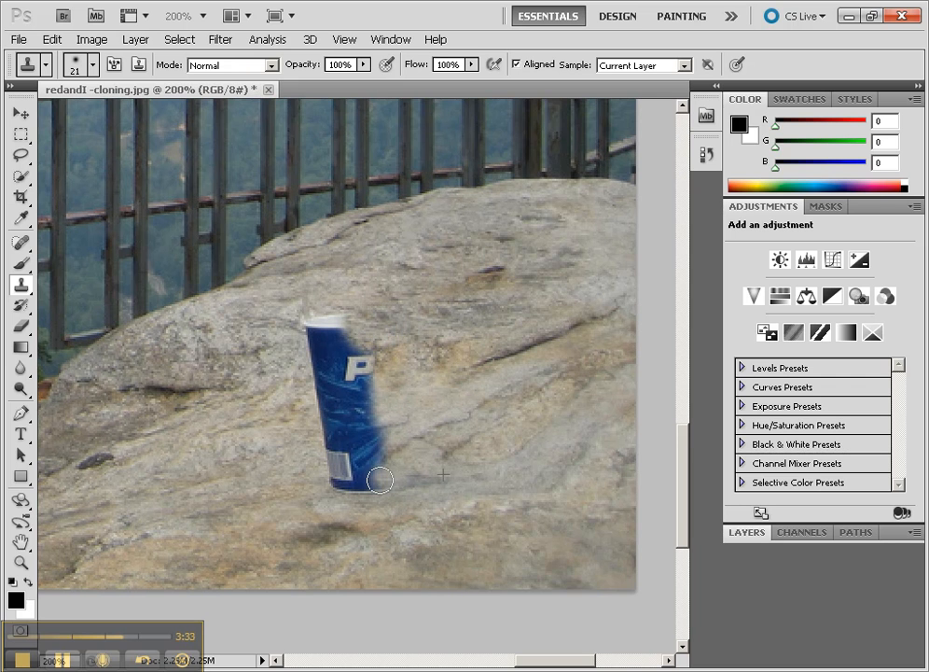
{"action": "left_click", "coordinate": [415, 514], "text": "alt"}
{"action": "mouse_move", "coordinate": [374, 482]}
{"action": "left_mouse_down"}
{"action": "mouse_move", "coordinate": [385, 462]}
{"action": "mouse_move", "coordinate": [379, 421]}
{"action": "mouse_move", "coordinate": [397, 424]}
{"action": "left_mouse_up"}
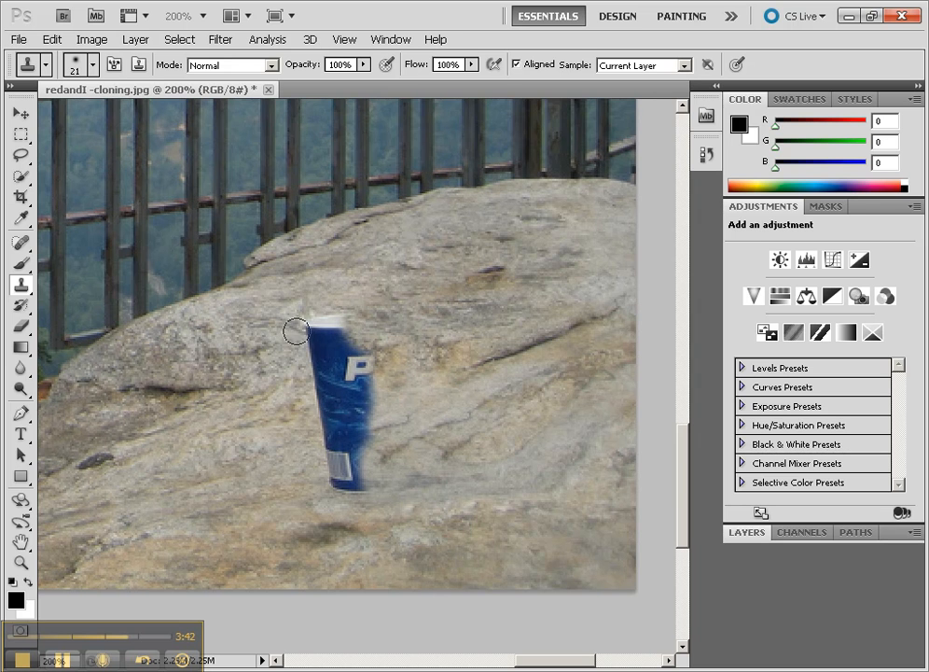
Clone rock over the remaining rim and the barcode base of the Pepsi cup, using a fresh rock sample for the base
{"action": "left_click_drag", "start_coordinate": [312, 329], "coordinate": [342, 320]}
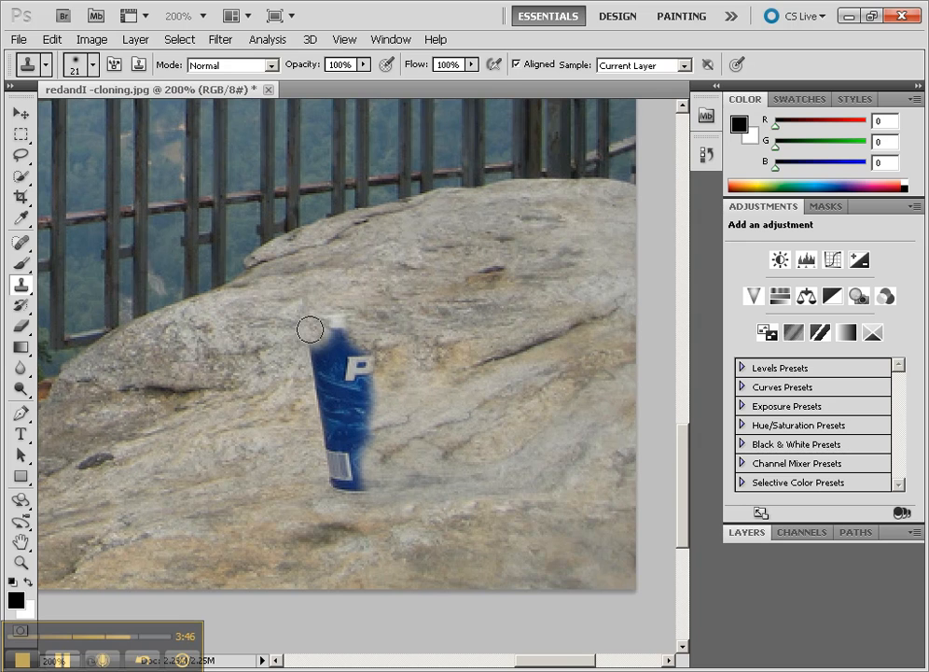
{"action": "mouse_move", "coordinate": [328, 322]}
{"action": "left_mouse_down"}
{"action": "mouse_move", "coordinate": [341, 332]}
{"action": "mouse_move", "coordinate": [334, 325]}
{"action": "mouse_move", "coordinate": [319, 352]}
{"action": "left_mouse_up"}
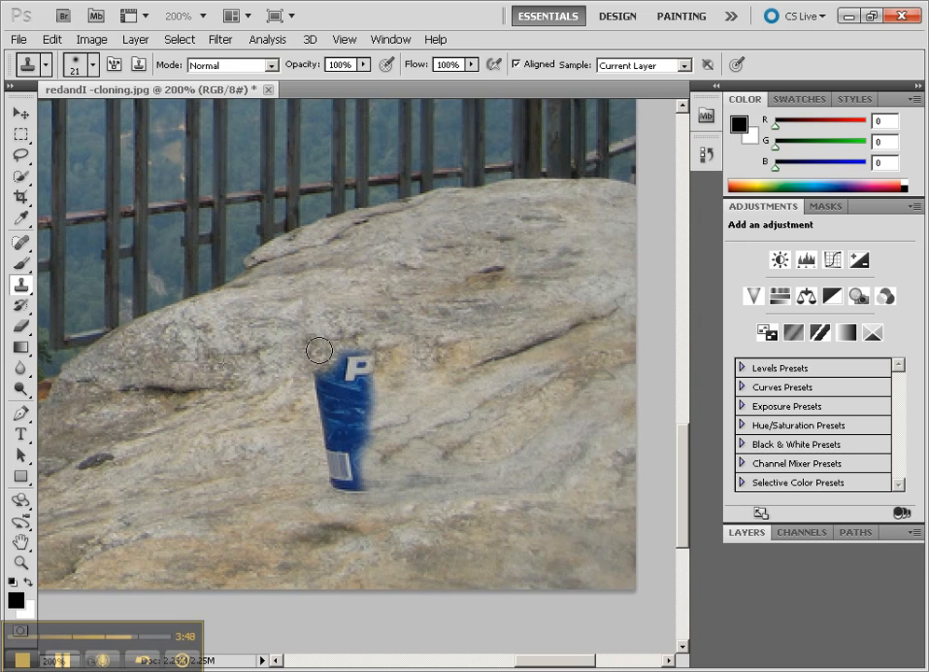
{"action": "left_click", "coordinate": [491, 234], "text": "alt"}
{"action": "mouse_move", "coordinate": [338, 471]}
{"action": "left_mouse_down"}
{"action": "mouse_move", "coordinate": [373, 476]}
{"action": "mouse_move", "coordinate": [390, 493]}
{"action": "mouse_move", "coordinate": [327, 497]}
{"action": "mouse_move", "coordinate": [357, 502]}
{"action": "left_mouse_up"}
Cover the rest of the cup with rock sampled to its left and clone away the dark spots where its base stood
{"action": "left_click", "coordinate": [239, 447], "text": "alt"}
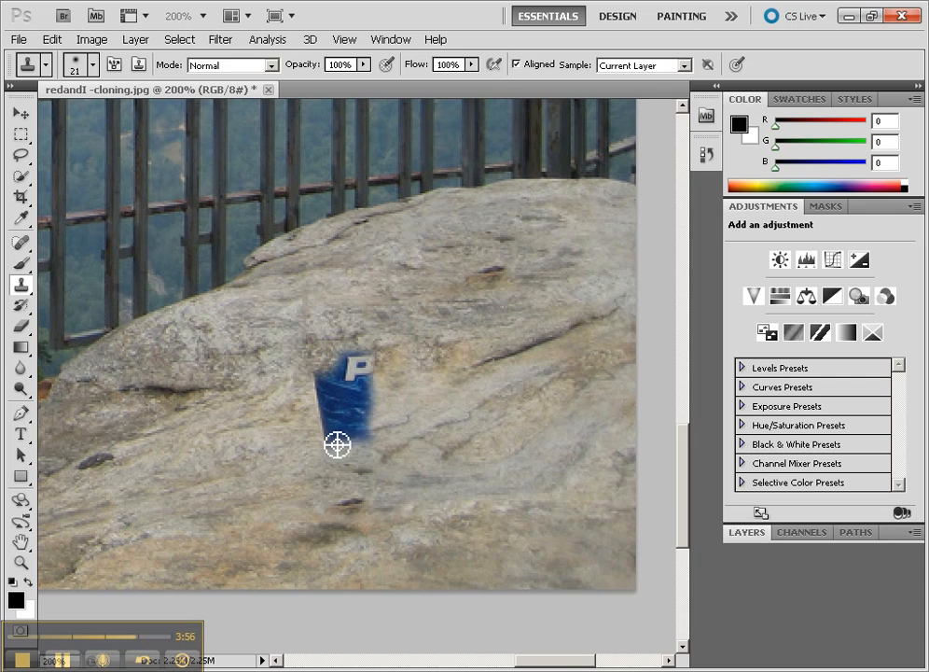
{"action": "mouse_move", "coordinate": [317, 442]}
{"action": "left_mouse_down"}
{"action": "mouse_move", "coordinate": [316, 360]}
{"action": "mouse_move", "coordinate": [323, 379]}
{"action": "mouse_move", "coordinate": [356, 379]}
{"action": "mouse_move", "coordinate": [339, 390]}
{"action": "mouse_move", "coordinate": [347, 390]}
{"action": "mouse_move", "coordinate": [341, 402]}
{"action": "mouse_move", "coordinate": [338, 359]}
{"action": "mouse_move", "coordinate": [366, 346]}
{"action": "mouse_move", "coordinate": [375, 391]}
{"action": "mouse_move", "coordinate": [360, 422]}
{"action": "mouse_move", "coordinate": [363, 400]}
{"action": "mouse_move", "coordinate": [348, 405]}
{"action": "mouse_move", "coordinate": [373, 442]}
{"action": "mouse_move", "coordinate": [340, 434]}
{"action": "left_mouse_up"}
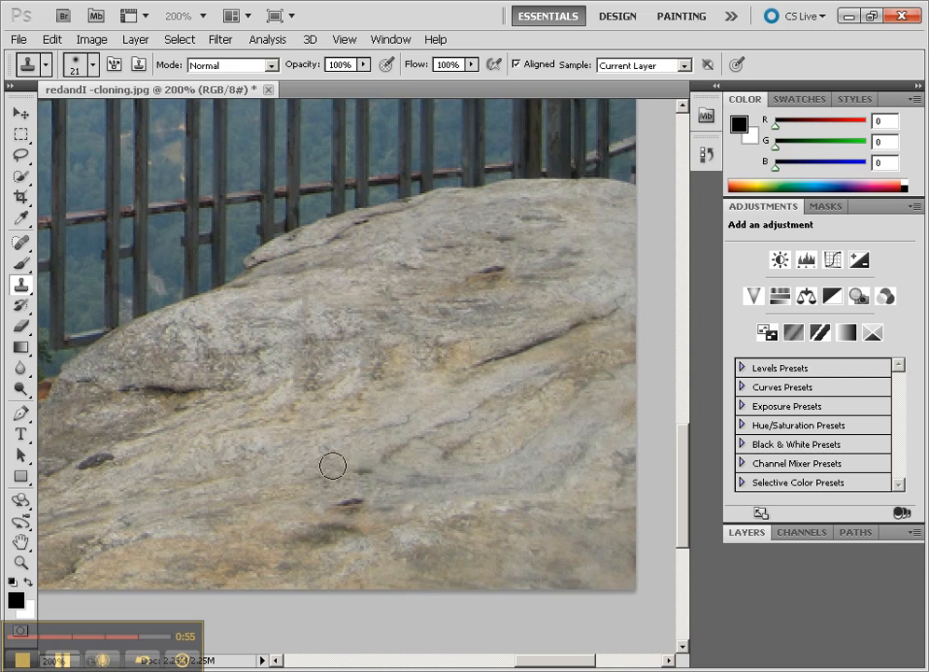
{"action": "left_click_drag", "start_coordinate": [353, 471], "coordinate": [353, 477]}
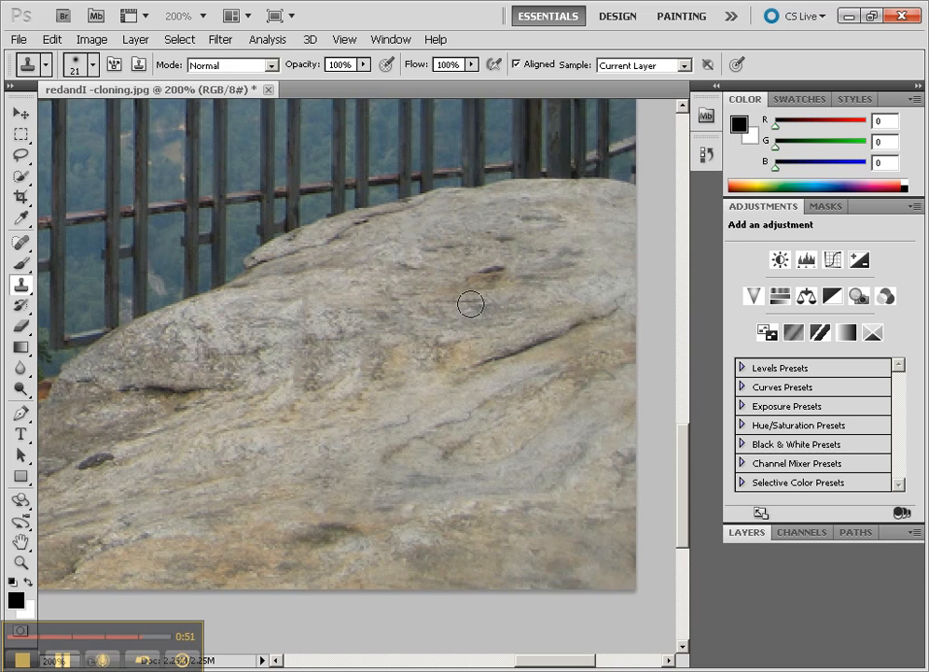
{"action": "left_click", "coordinate": [288, 452], "text": "alt"}
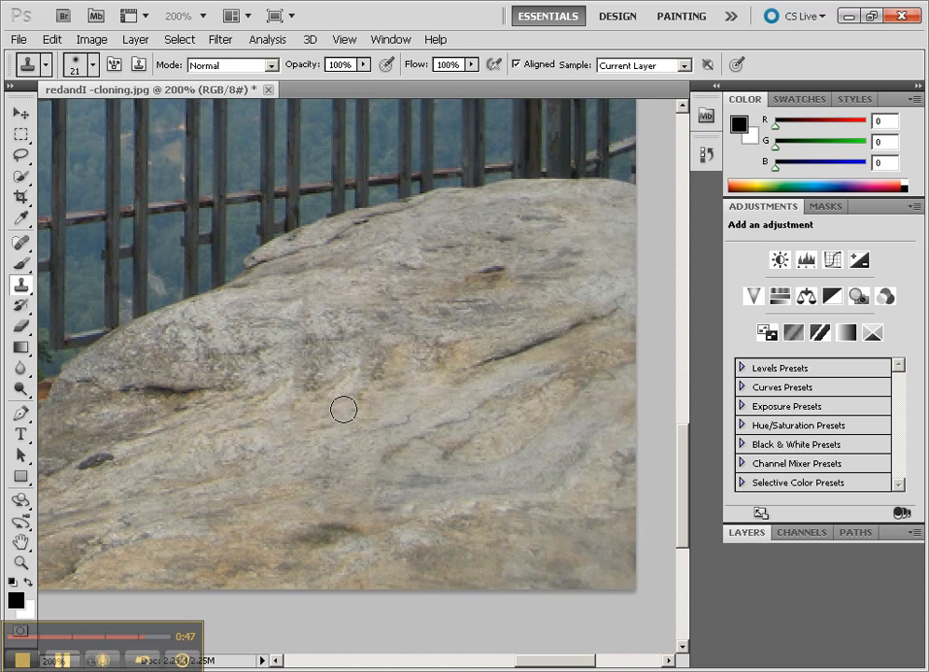
Check the retouched rock in the whole photo, and bring the sloping fence rail beside the man into view at 200%
{"action": "key", "text": "ctrl+minus"}
{"action": "key", "text": "ctrl+minus"}
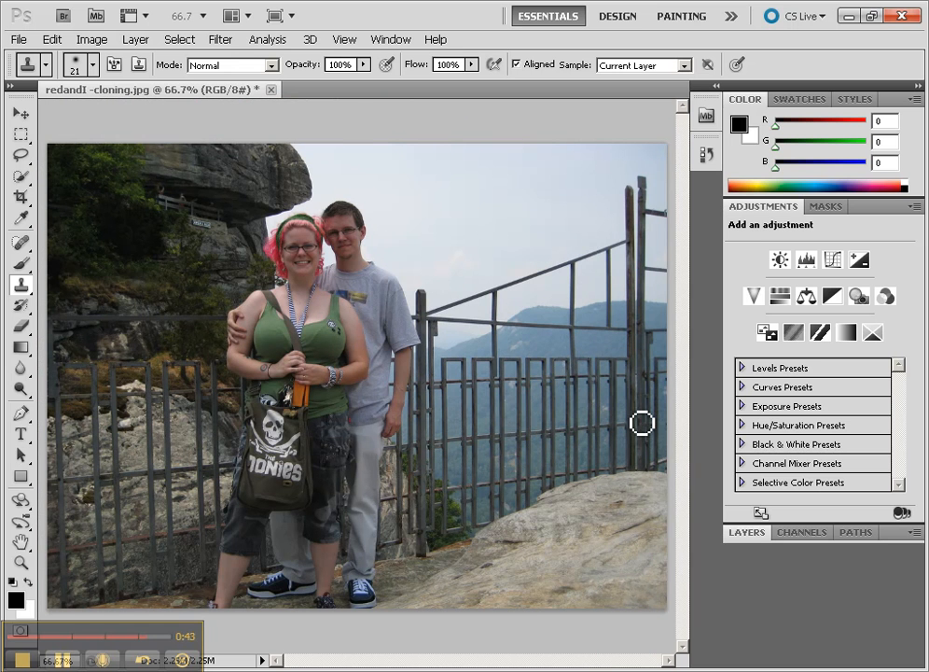
{"action": "key", "text": "ctrl+plus"}
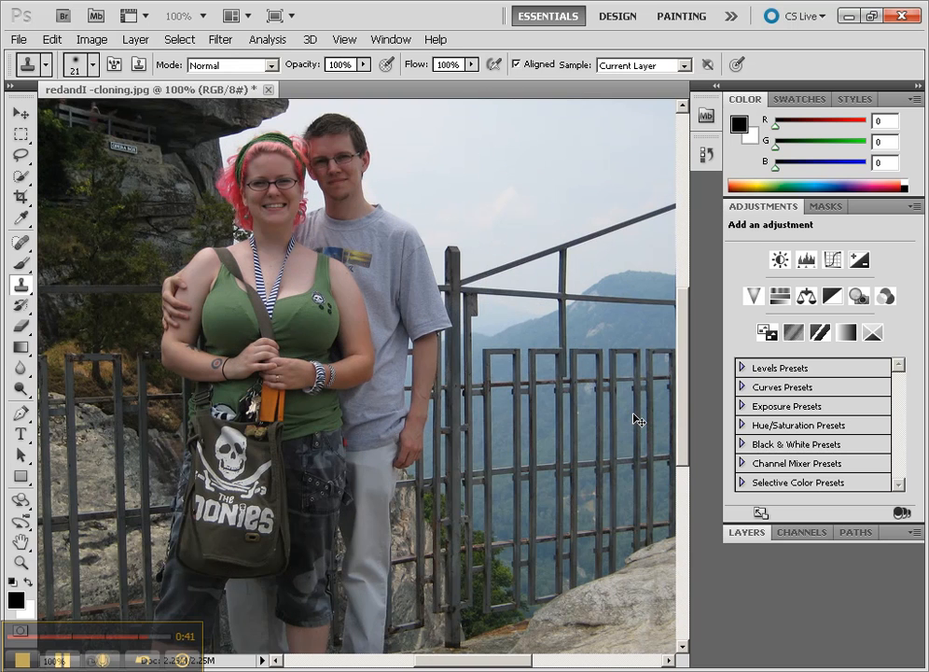
{"action": "key", "text": "ctrl+plus"}
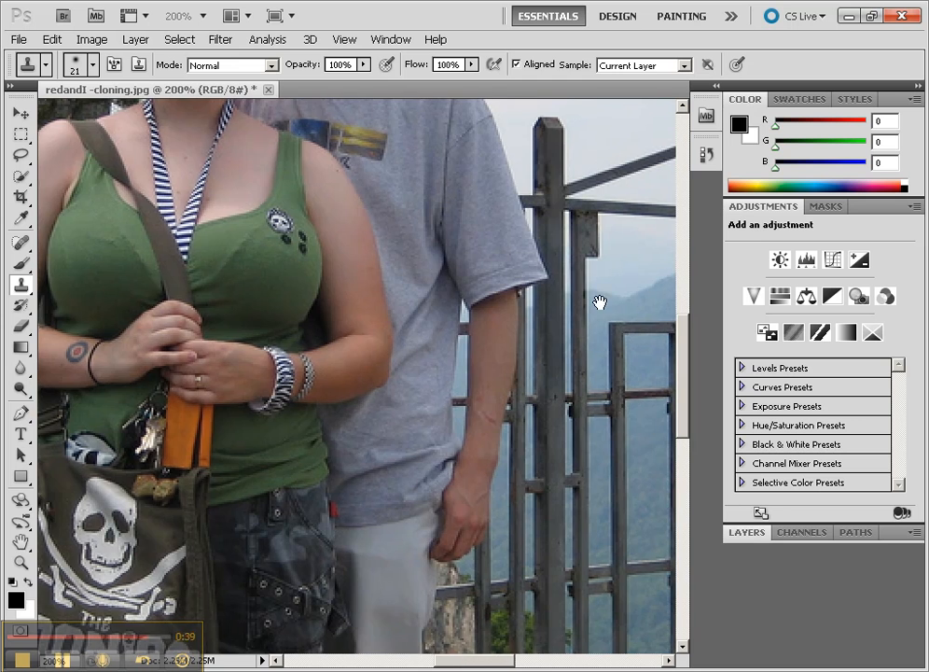
{"action": "left_click_drag", "start_coordinate": [599, 305], "coordinate": [232, 521]}
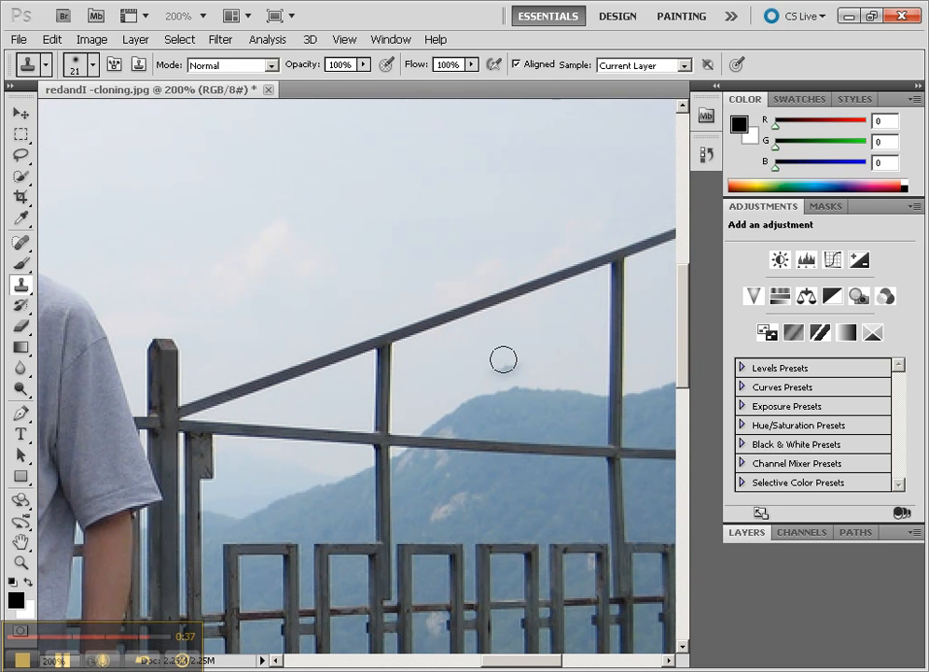